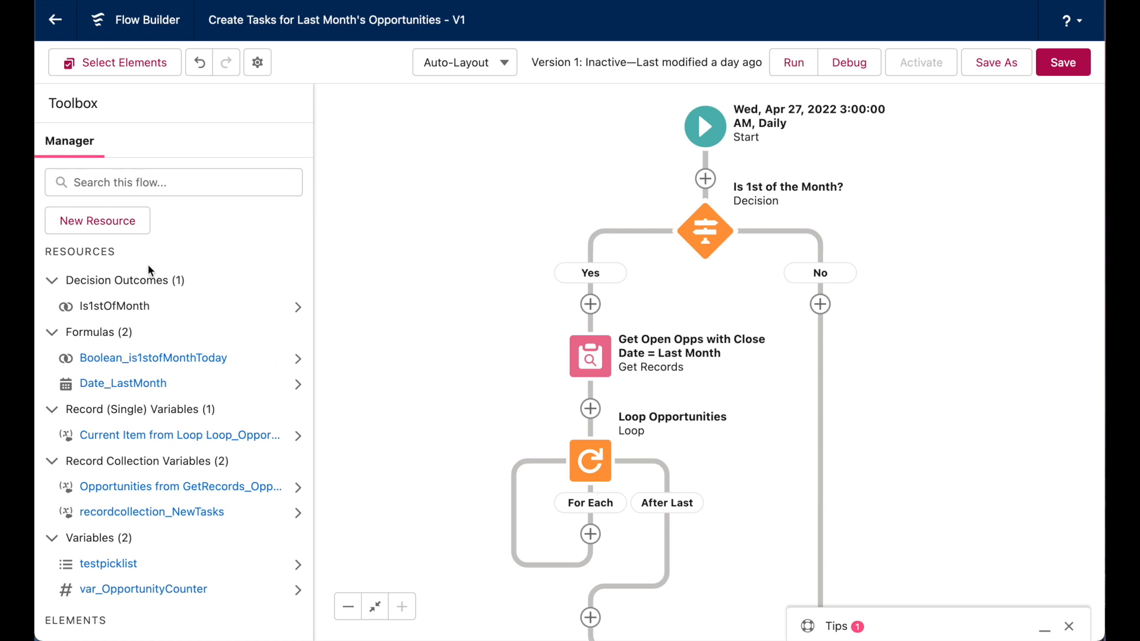
Create a variable resource named record_Task with the Record data type and the Task object
click(122, 225)
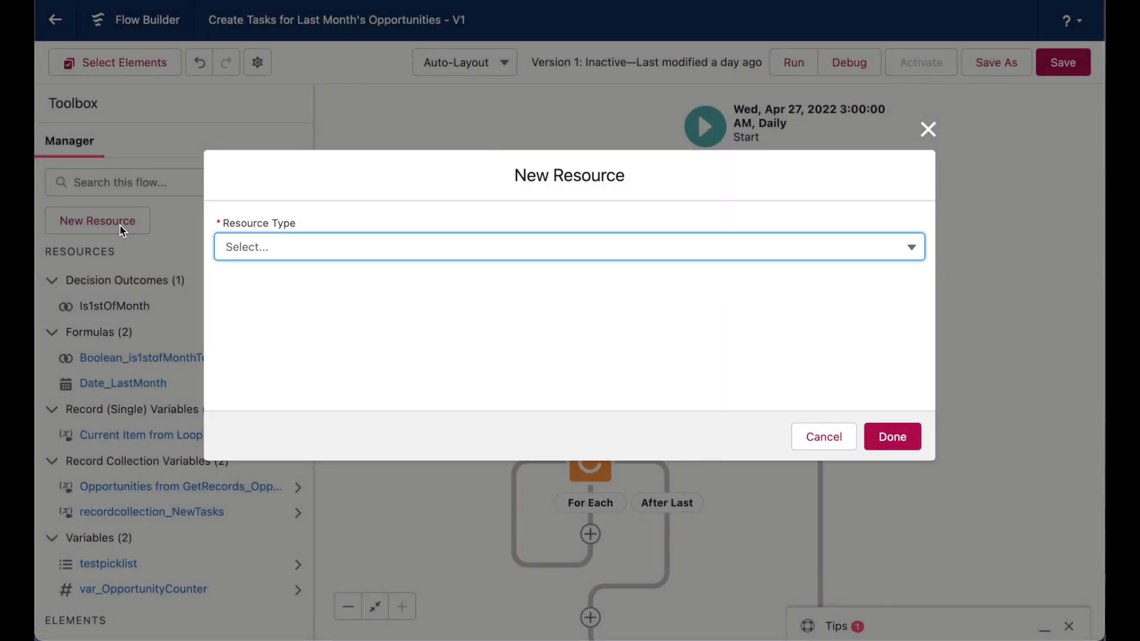
click(318, 249)
click(315, 272)
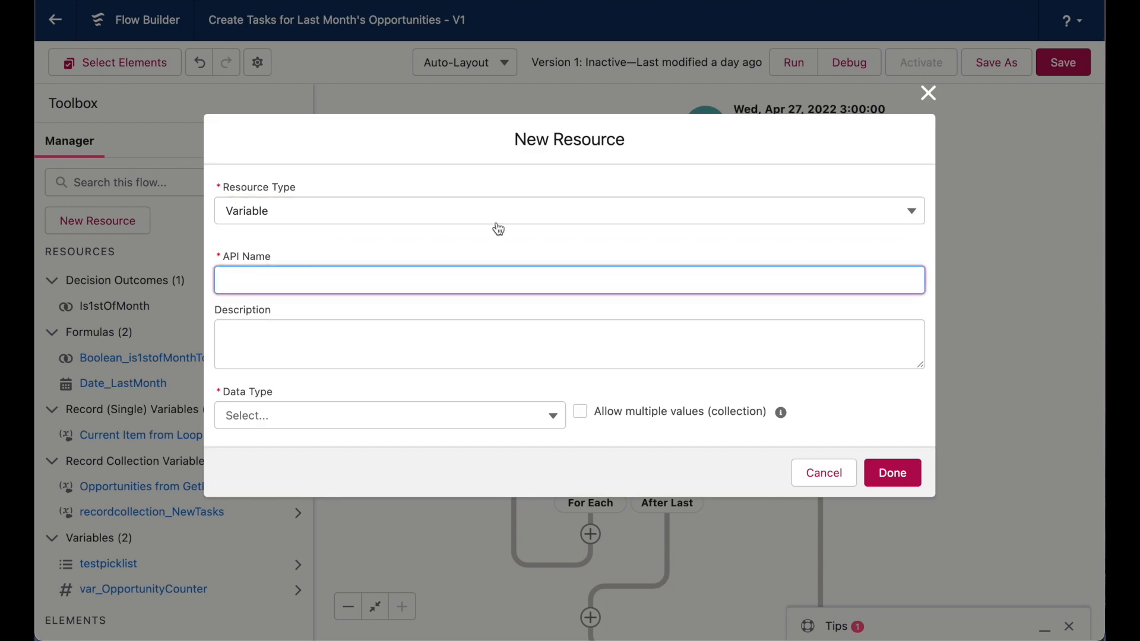
text(record_Task)
click(349, 415)
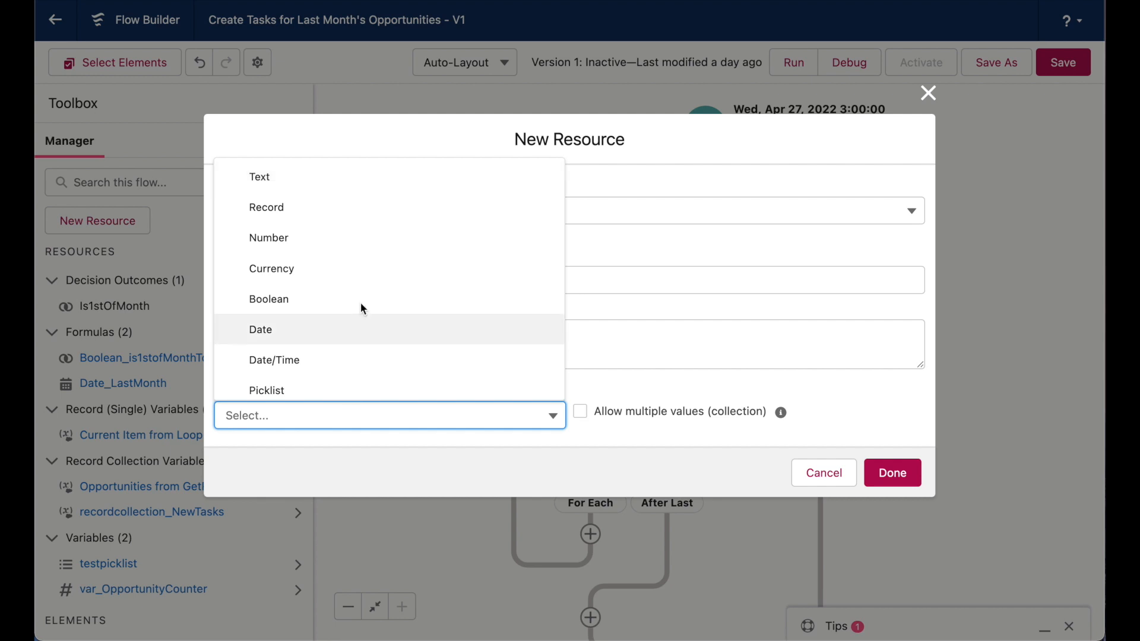
click(332, 215)
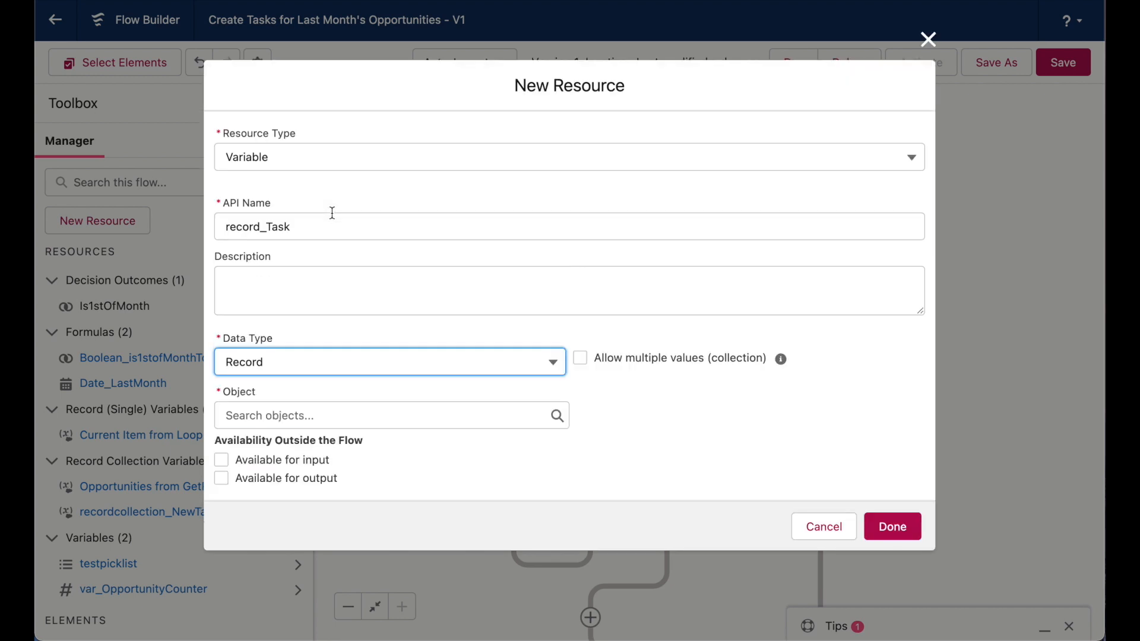
click(326, 412)
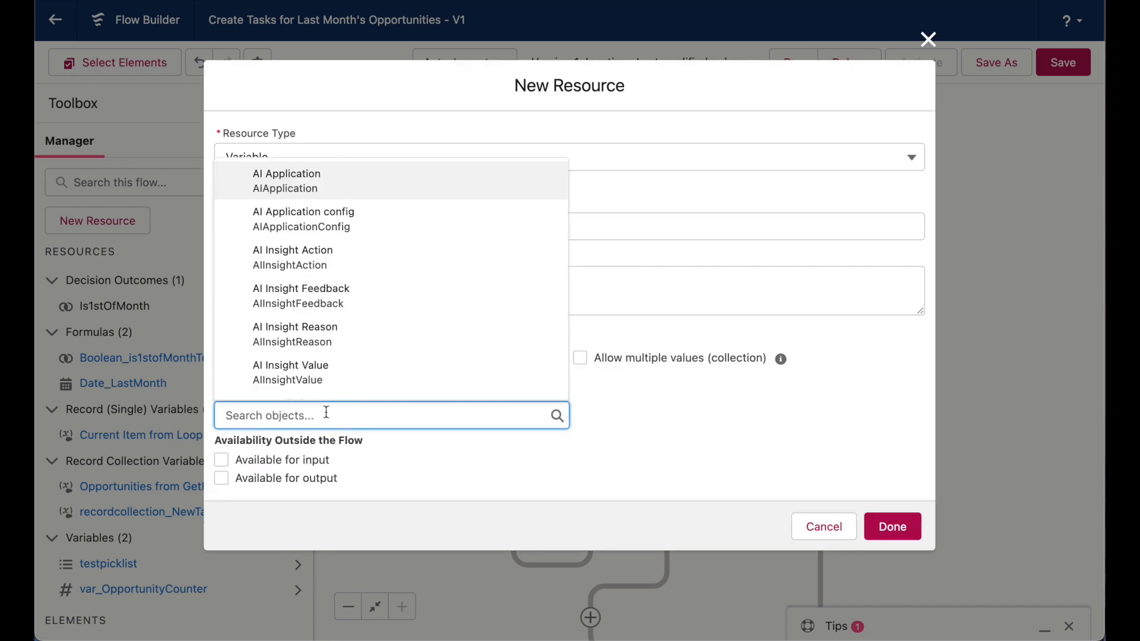
text(Task)
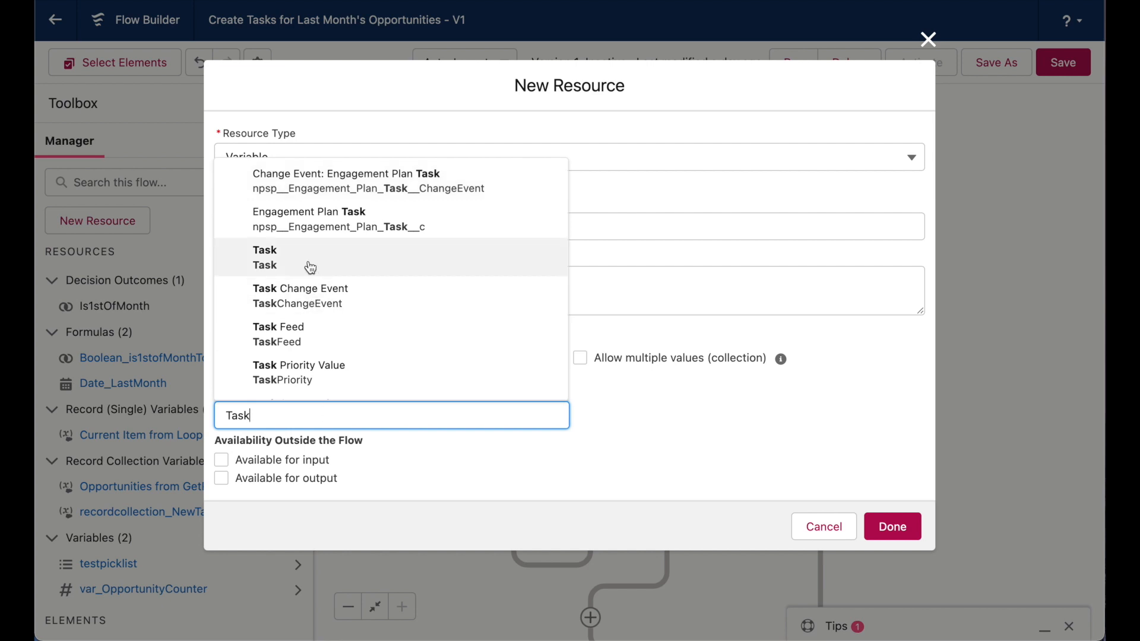
click(310, 266)
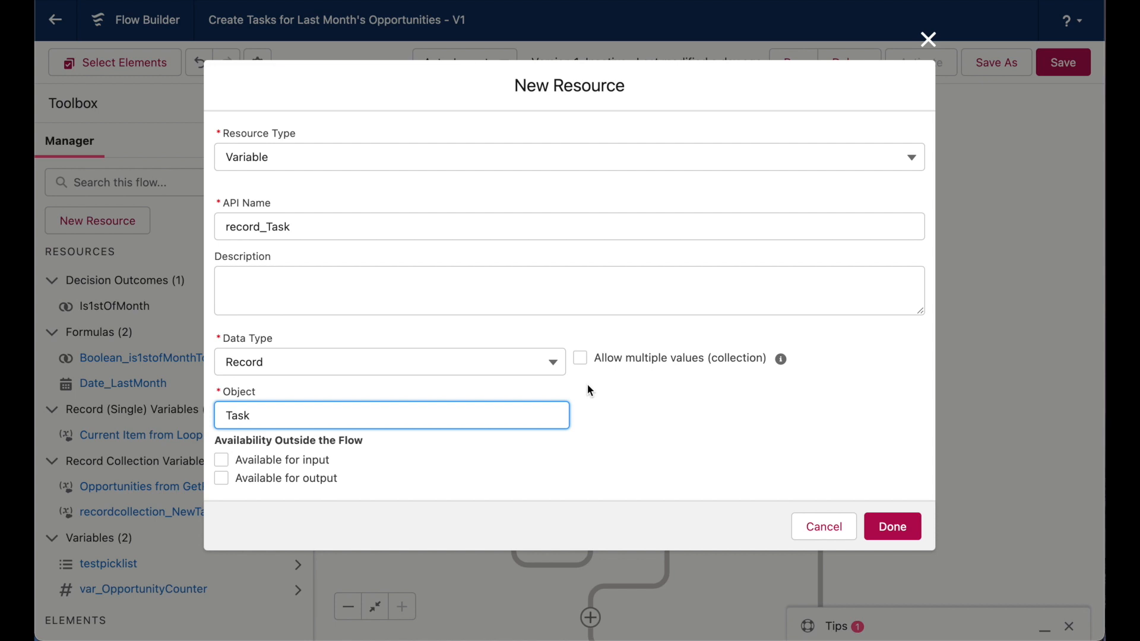
click(906, 526)
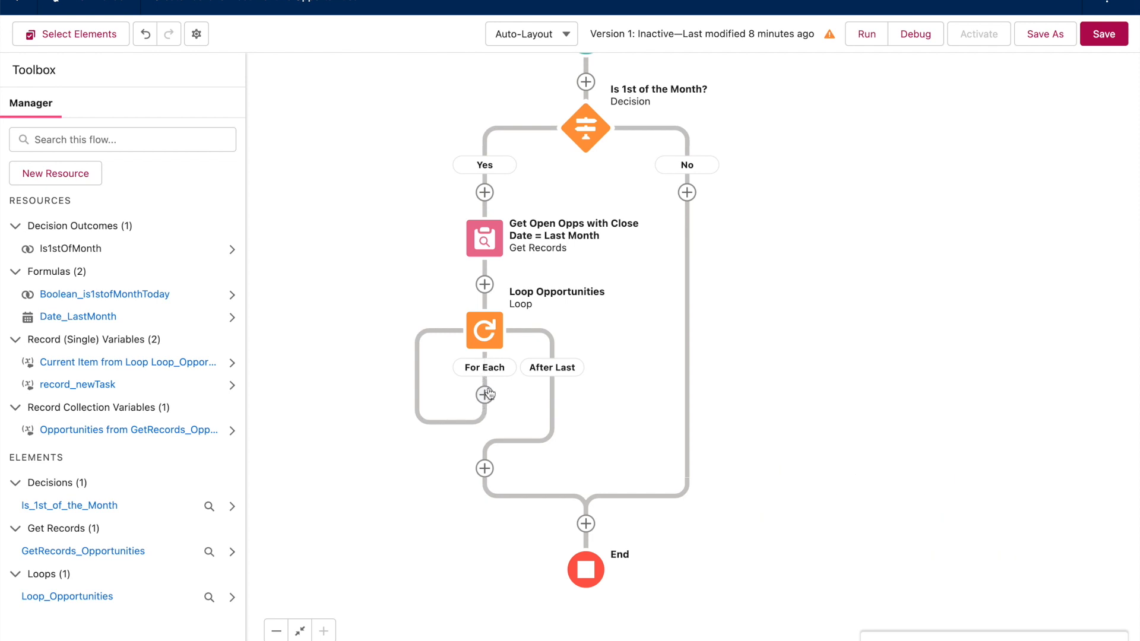
Add an Assignment to the loop's For Each path, labelled "Prepare Task to Alert Deal Owner" with API name Assignment_TaskPrep
click(485, 395)
scroll(462, 536, down, 2)
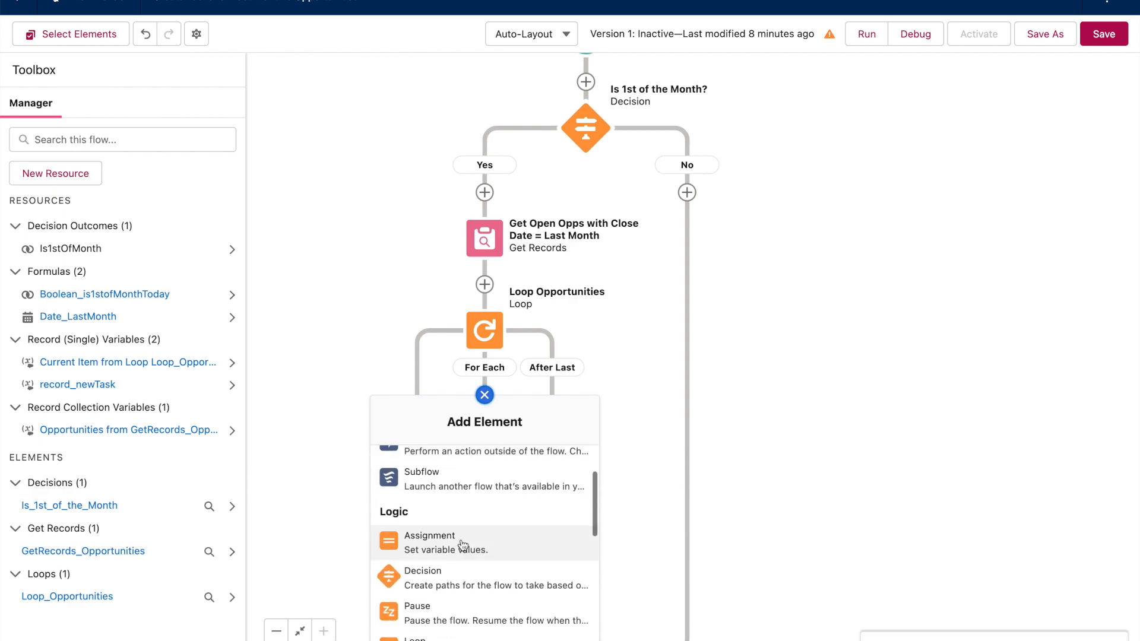
click(469, 526)
text(Prepar)
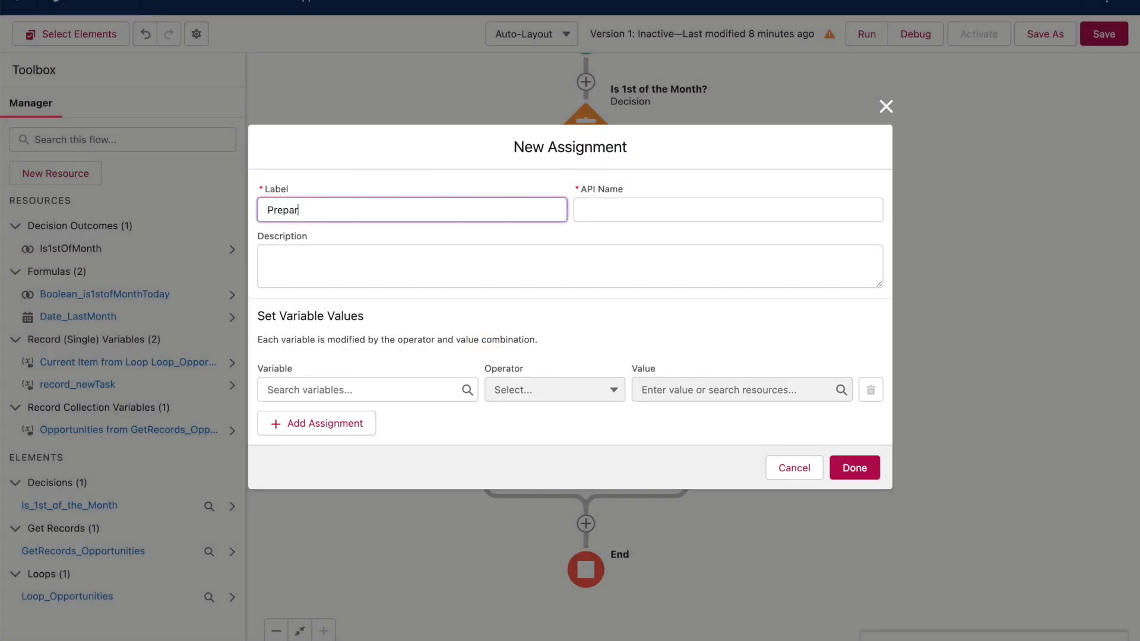
text(e Task to Alert Deal Owner)
key(Tab)
text(Assignment_TaskPrep)
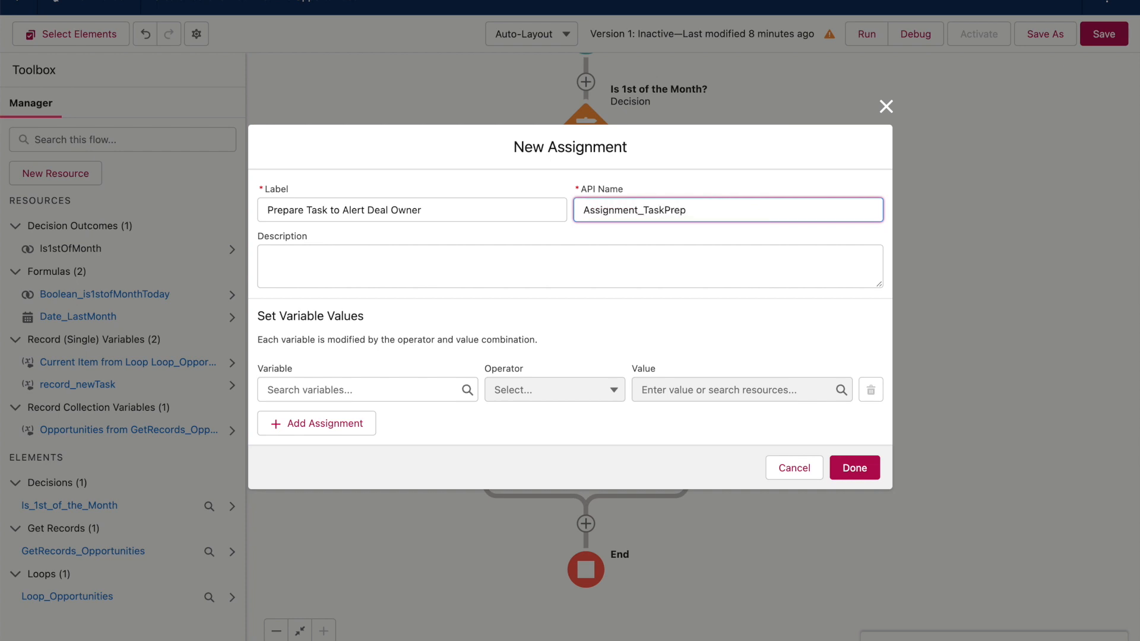
key(Tab)
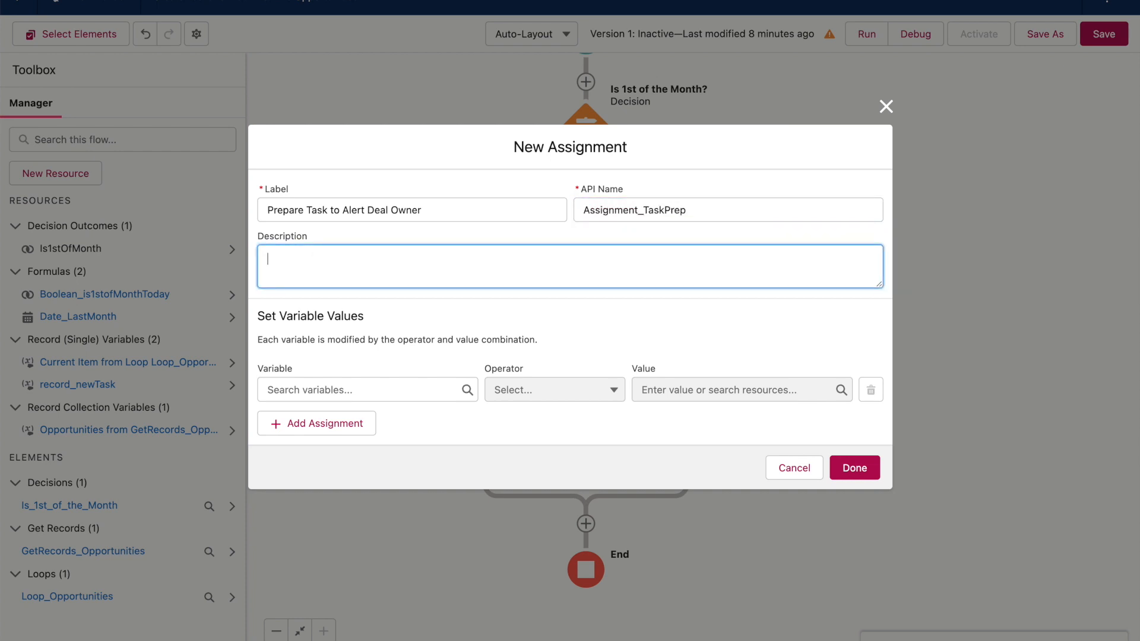
Assign record_newTask's Subject the value "Follow up on past close date opportunity"
click(413, 396)
text(record)
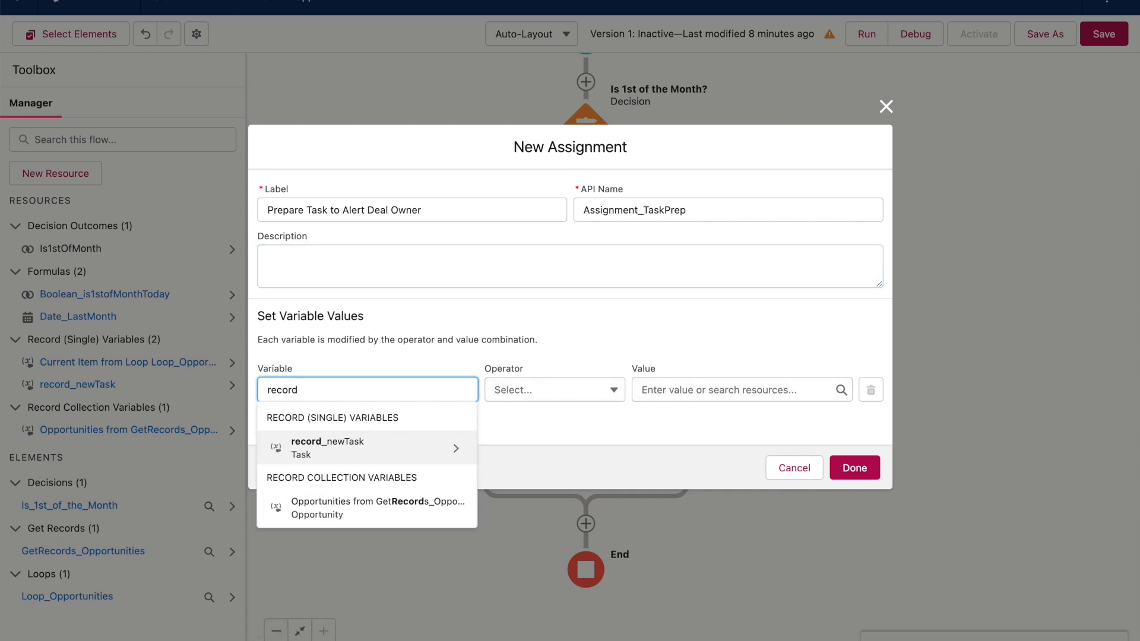
key(Return)
text(subject)
key(Return)
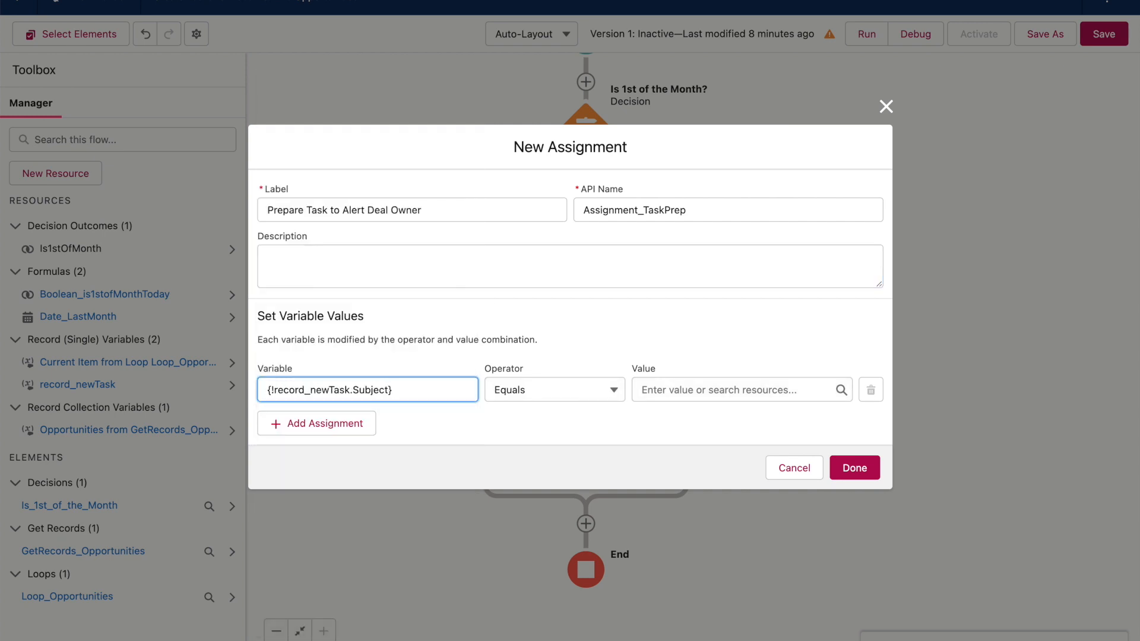
text(Follow up on past close date opportunity)
Add an assignment setting record_newTask's Assigned To ID equal to the owner of the loop's current opportunity
click(337, 424)
click(338, 424)
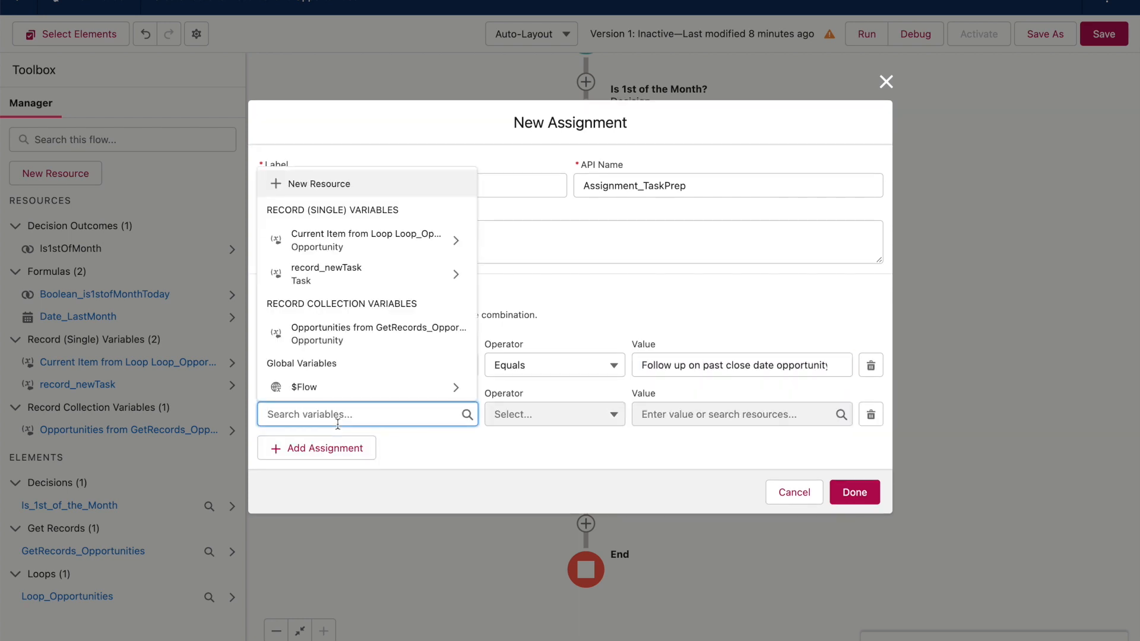
text(record)
click(332, 374)
text(owner)
key(Return)
key(Tab)
text(current item)
key(Return)
text(owner)
key(Down)
key(Return)
Add an assignment setting record_newTask's Status equal to Not Started
click(370, 455)
click(370, 445)
text(new task)
key(BackSpace)
key(BackSpace)
key(BackSpace)
key(BackSpace)
key(BackSpace)
key(Down)
key(Return)
text(sta)
key(Down)
key(Down)
key(Return)
click(656, 437)
key(Down)
key(Return)
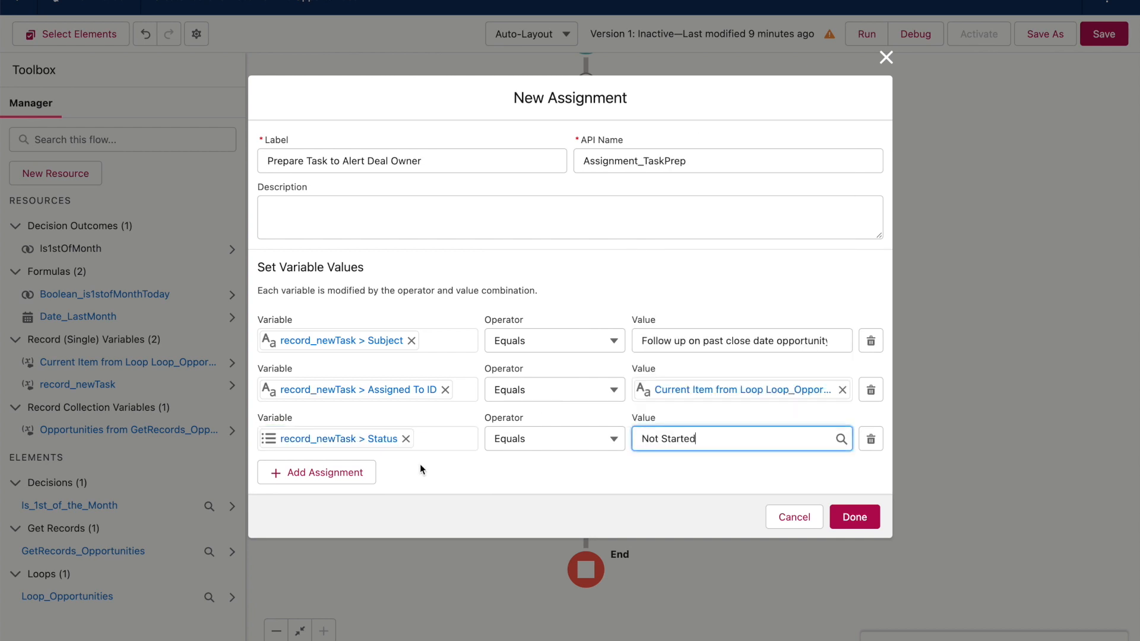
Add an assignment setting record_newTask's Due Date Only equal to {!$Flow.CurrentDate}
click(356, 472)
click(351, 462)
text(new)
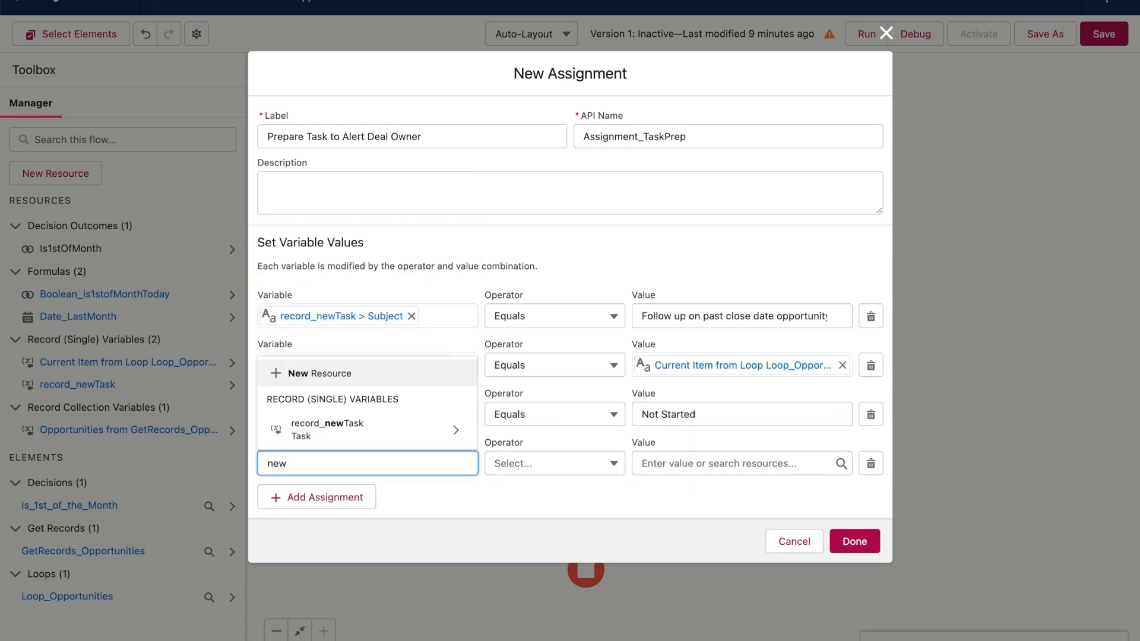
key(Down)
key(Return)
text(due)
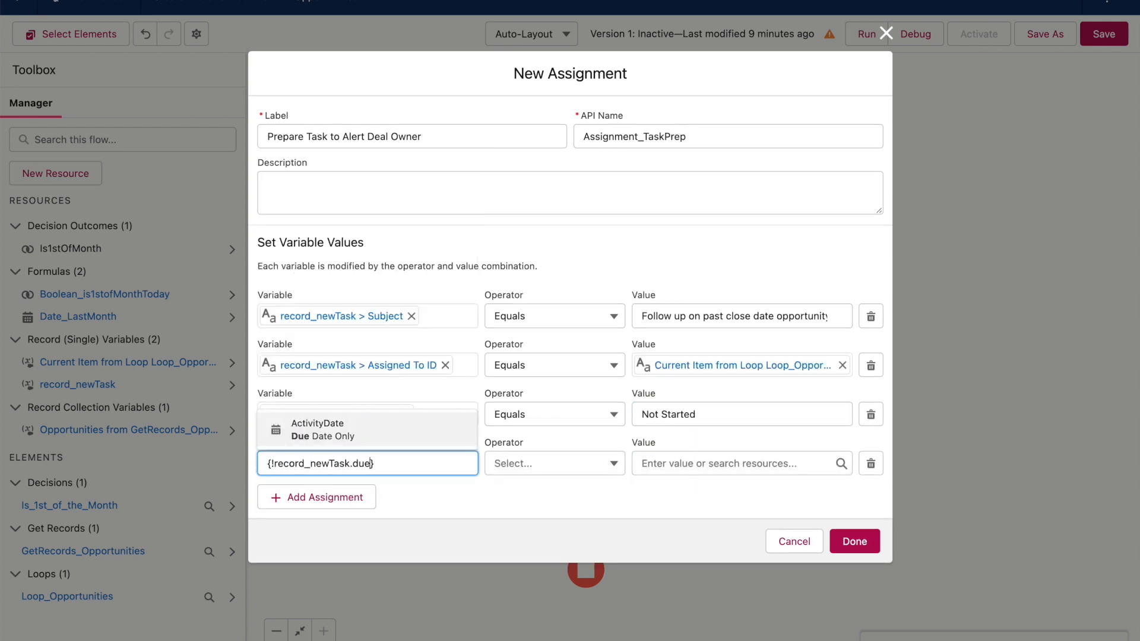
key(Down)
key(Return)
click(693, 458)
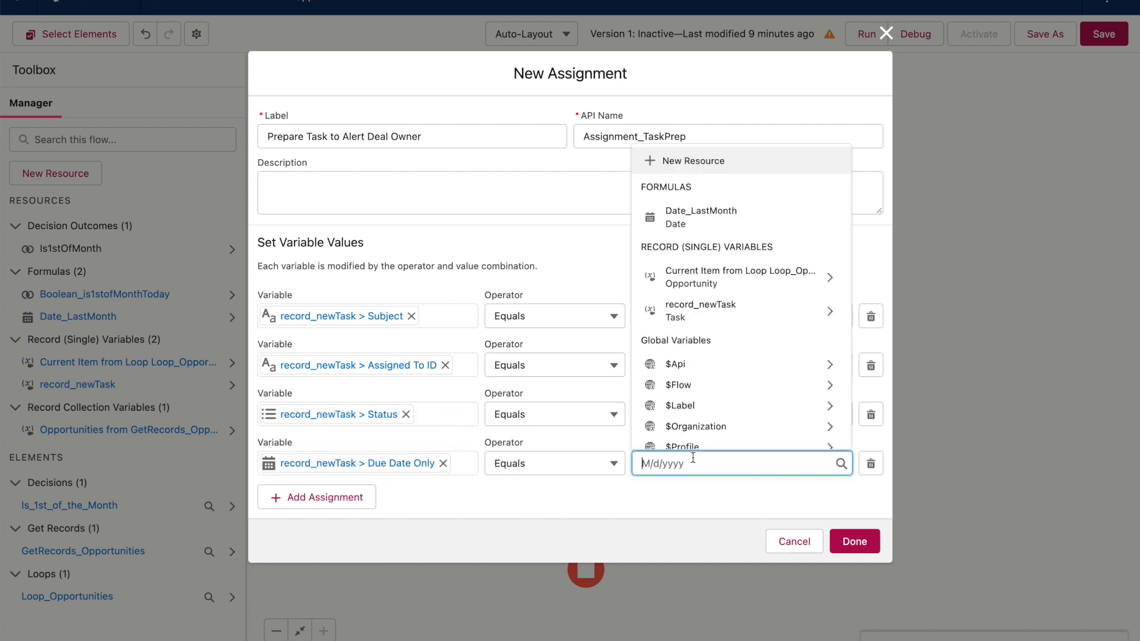
text($flo)
key(Return)
text(cur)
key(Return)
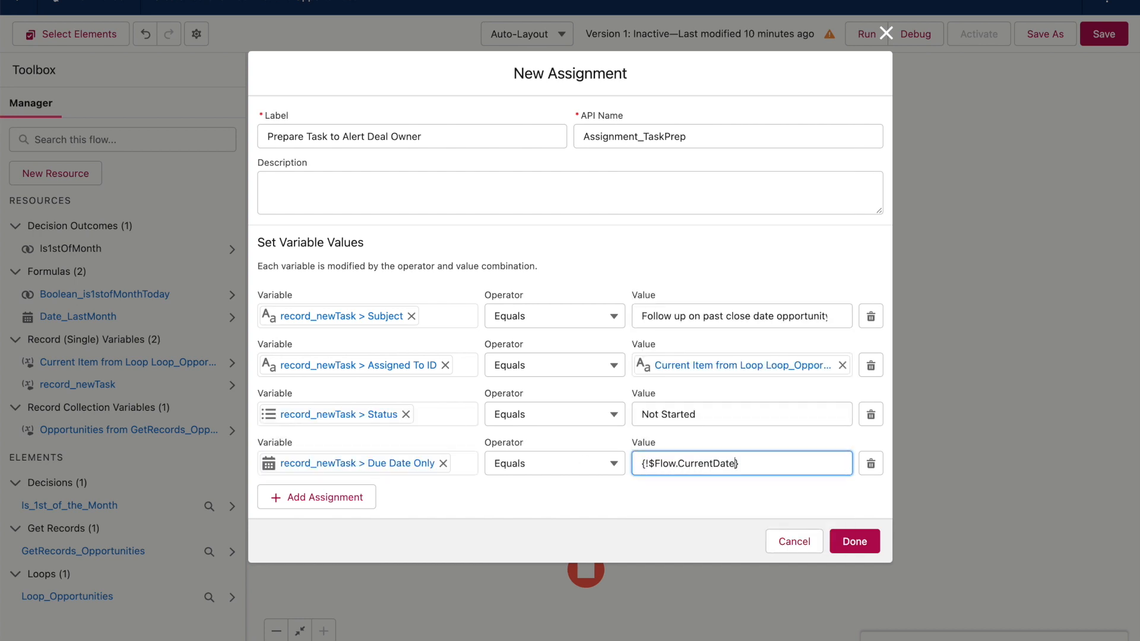
click(699, 480)
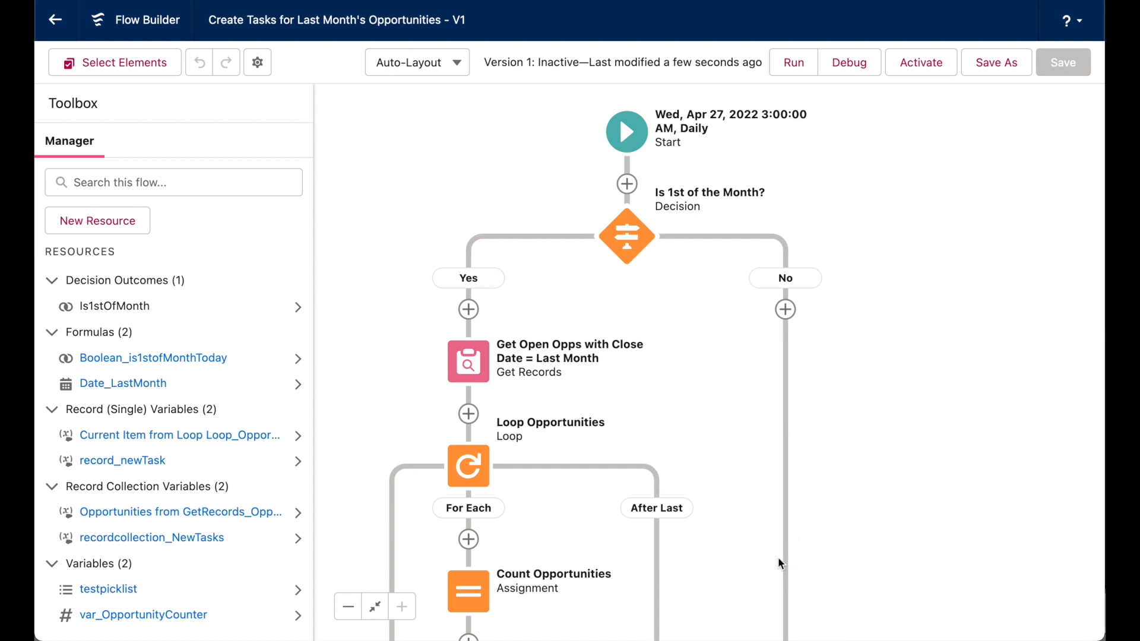
Review the Prepare Task to Alert Deal Owner assignments and the flow's elements from the loop through Create Tasks
drag(739, 572, 795, 396)
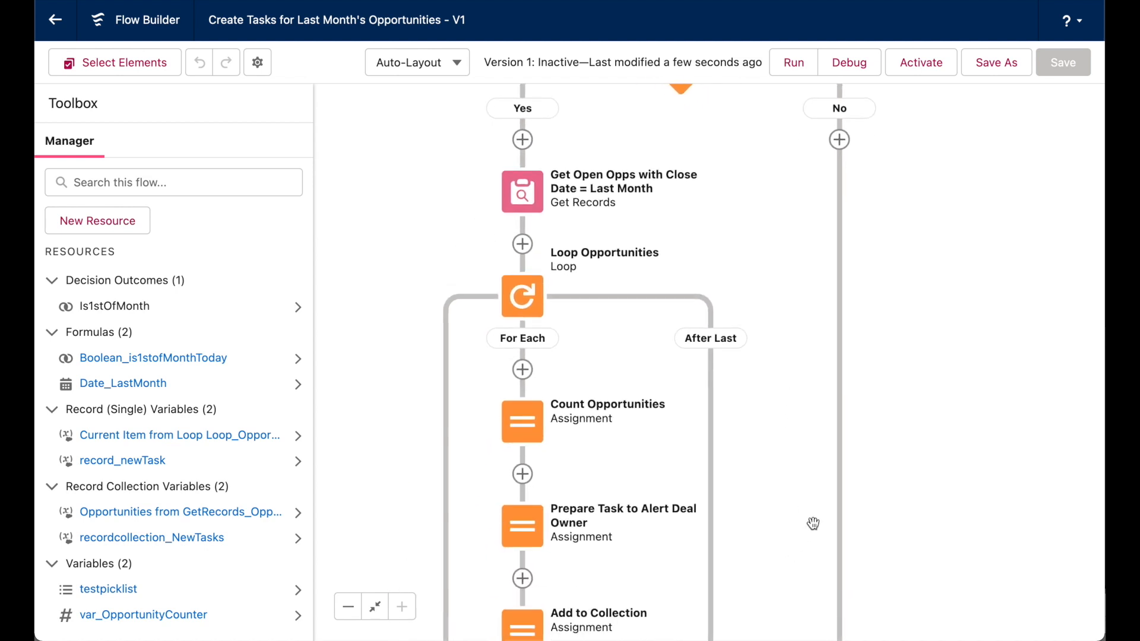
drag(812, 526, 863, 453)
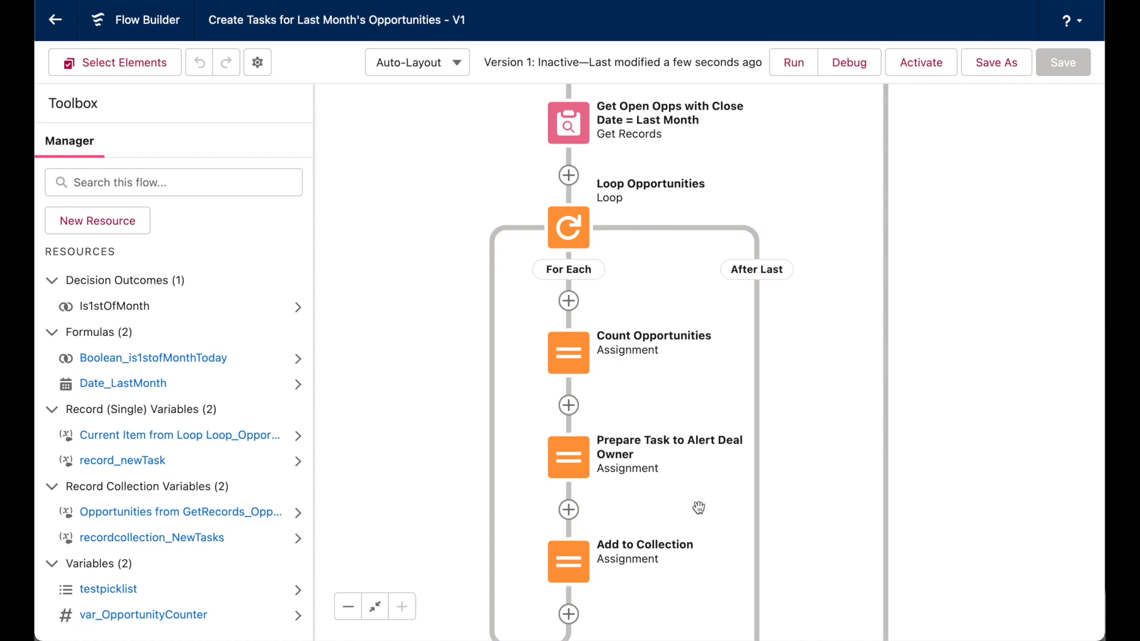
drag(694, 500, 717, 387)
double_click(590, 322)
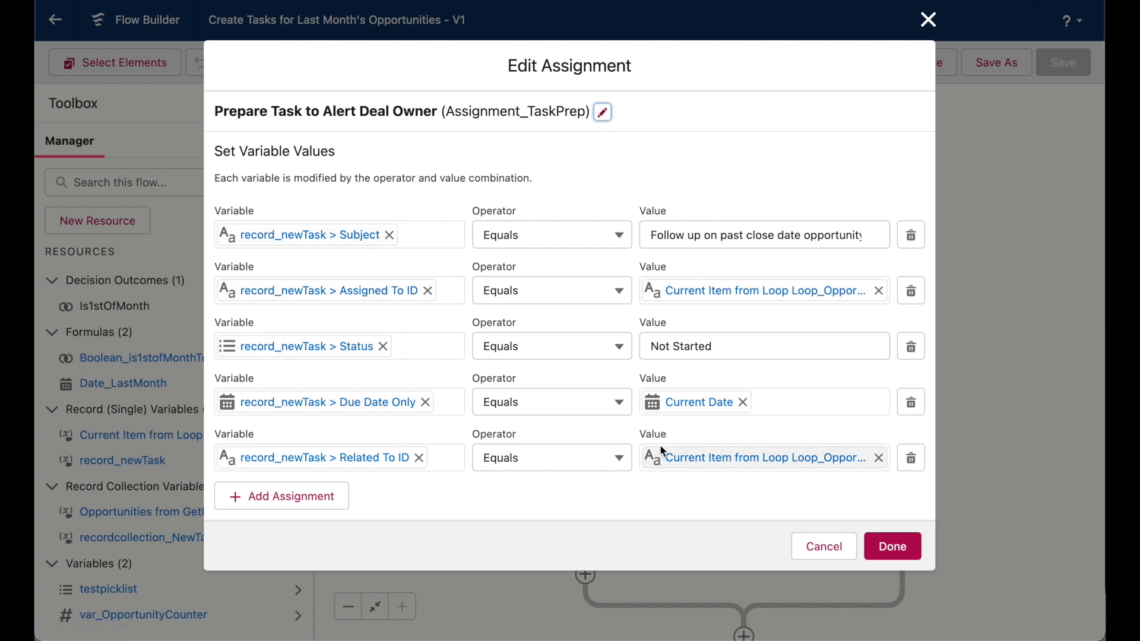
click(893, 547)
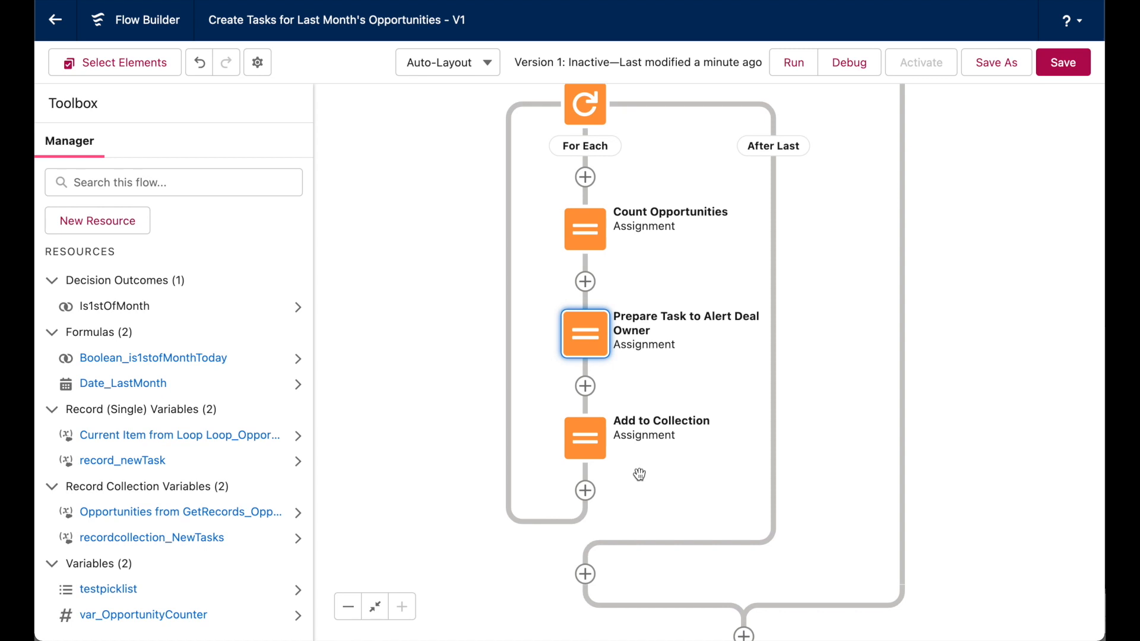
scroll(640, 474, down, 5)
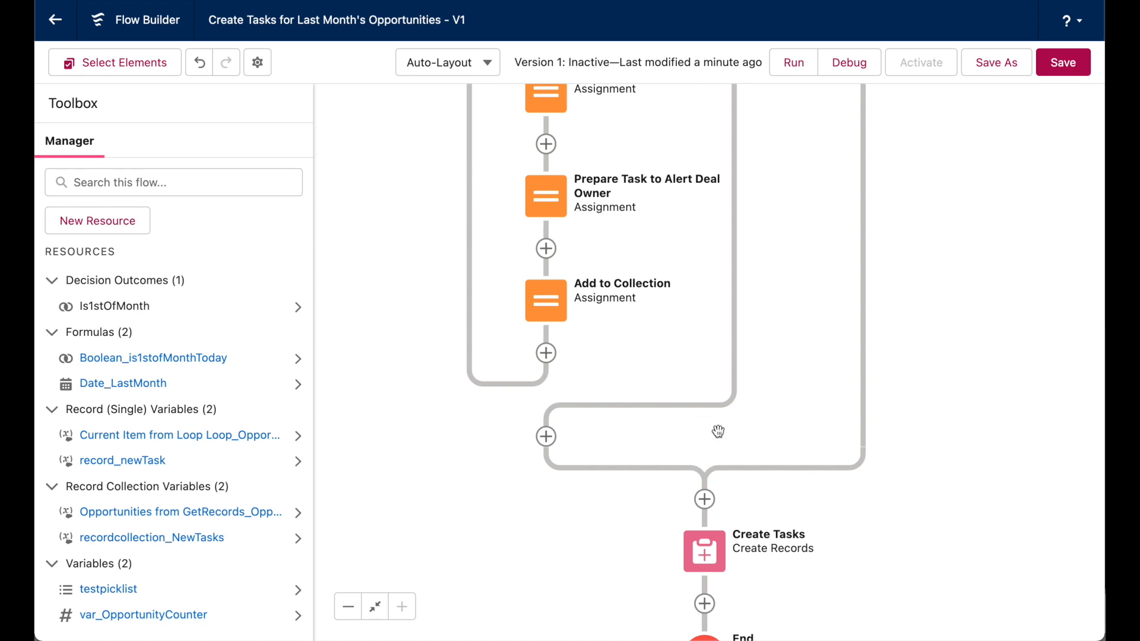
scroll(717, 430, down, 5)
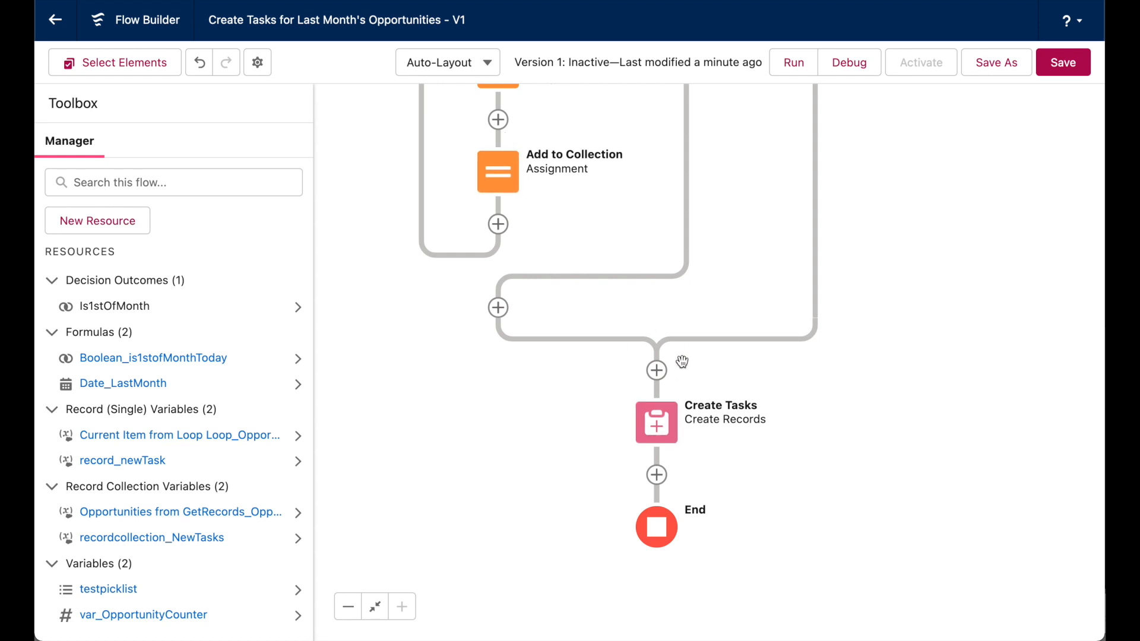
scroll(751, 205, up, 7)
drag(732, 270, 729, 599)
Save the flow's pending changes before debugging
click(832, 73)
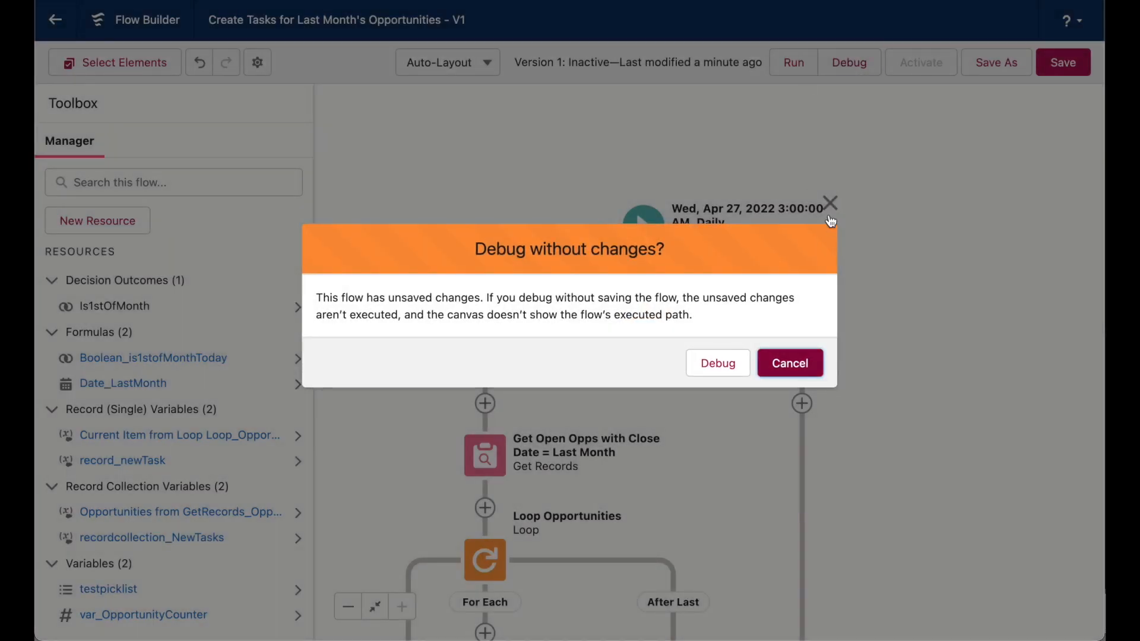
click(829, 205)
click(1061, 65)
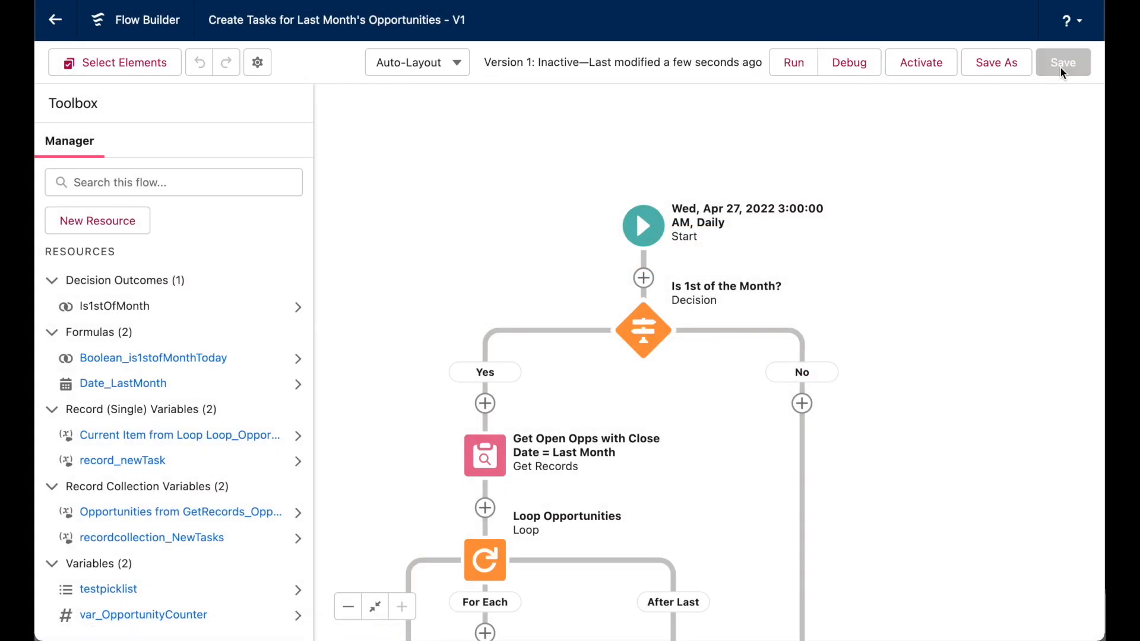
Run a debug of the saved flow and examine the path it executes through the elements
click(868, 66)
click(440, 326)
click(811, 413)
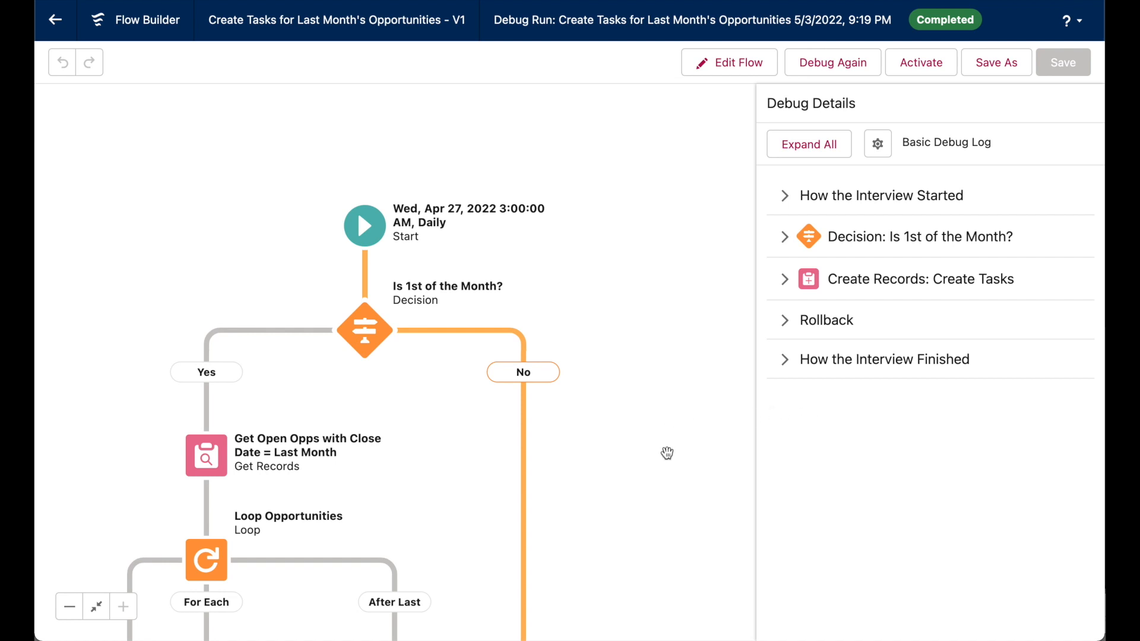
drag(667, 453, 672, 437)
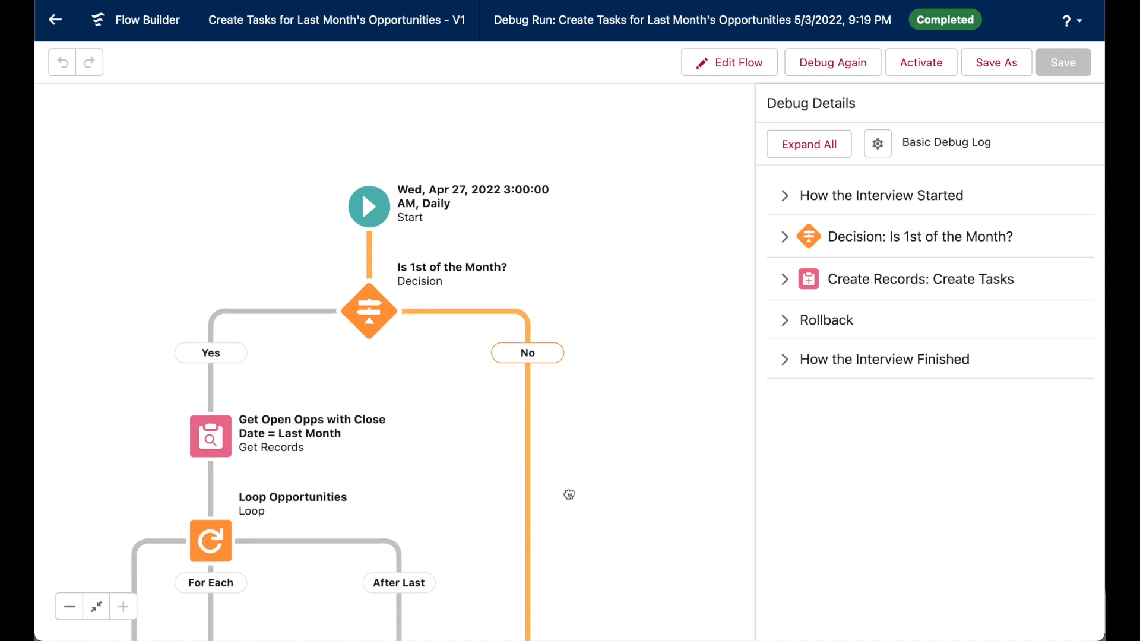
scroll(570, 497, down, 10)
scroll(629, 266, up, 10)
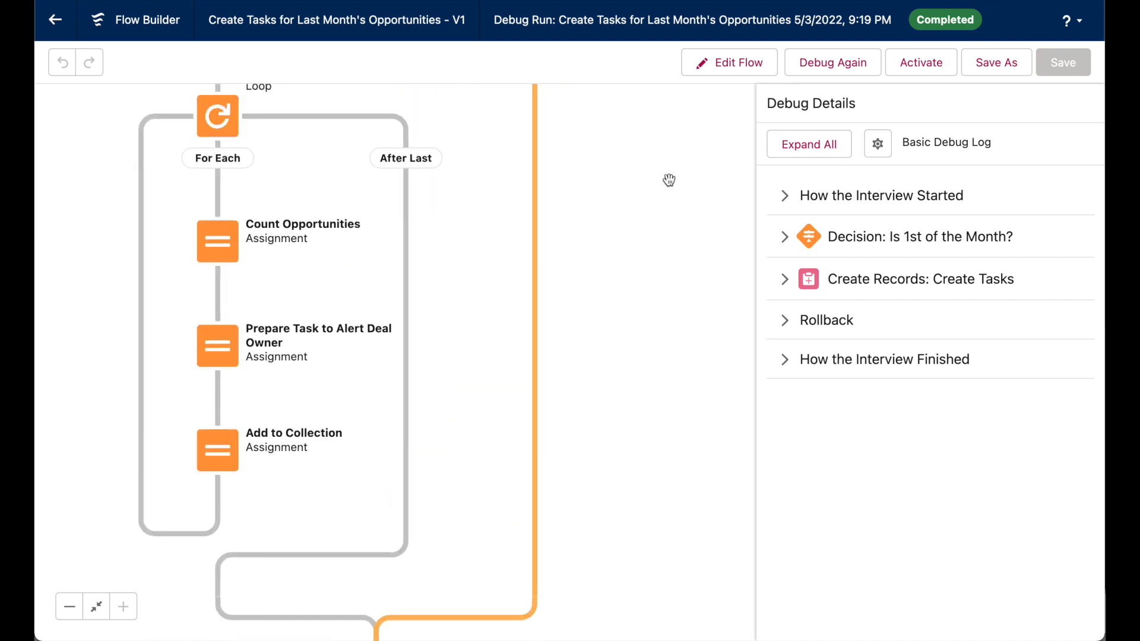
Return to editing the flow and set the Yes outcome condition of the Is 1st of the Month? decision to equal False
click(752, 66)
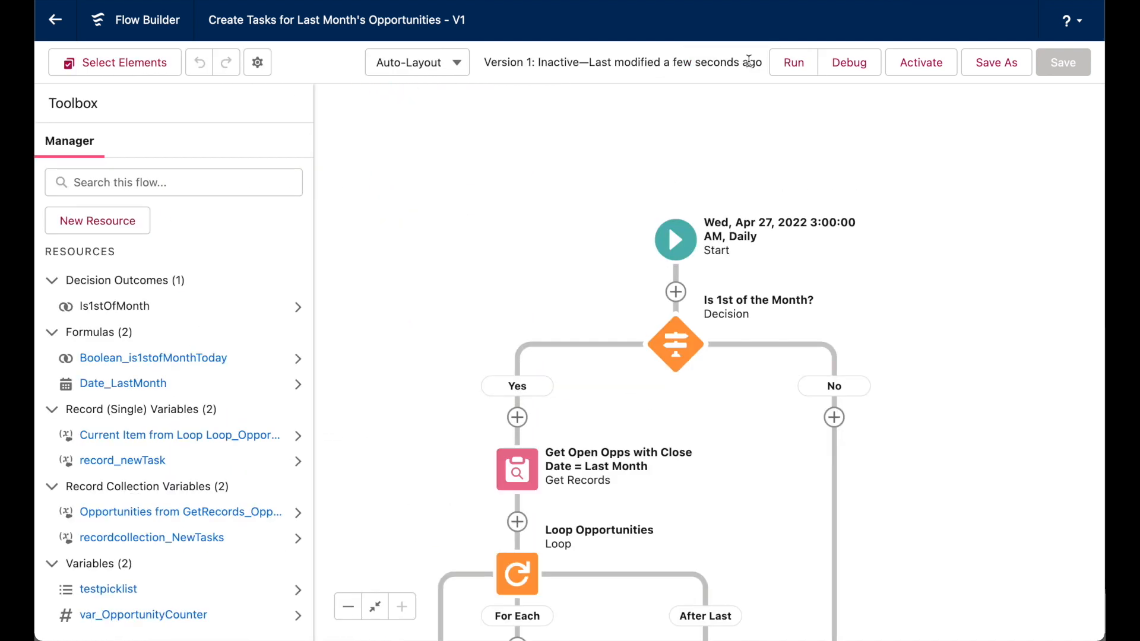
click(692, 344)
click(675, 511)
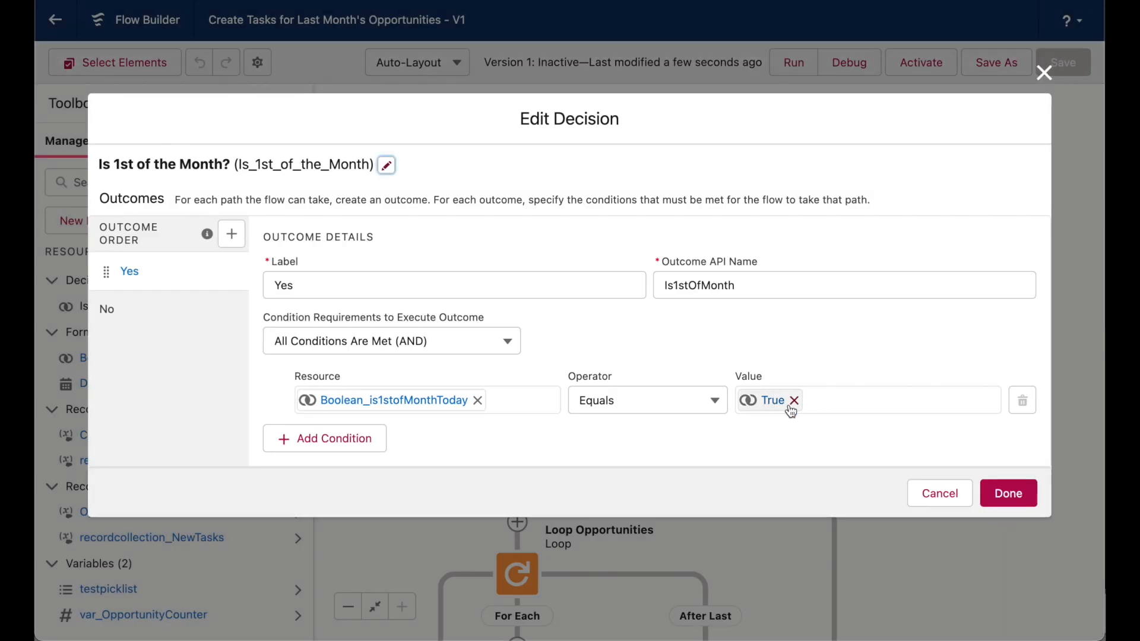
click(790, 400)
text(false)
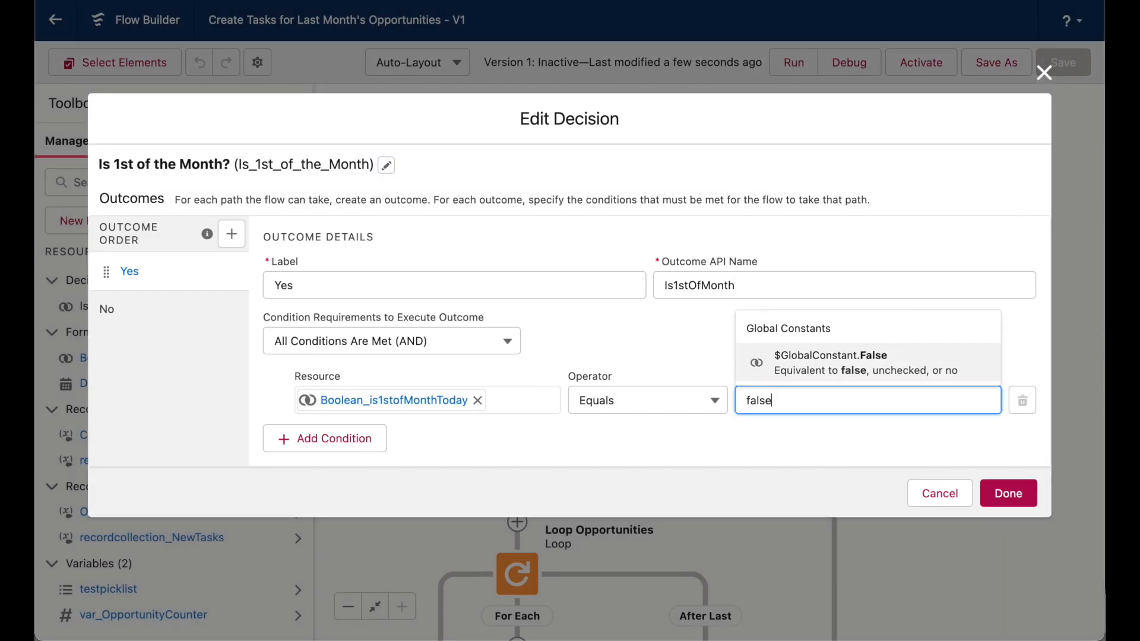
key(Return)
click(1006, 495)
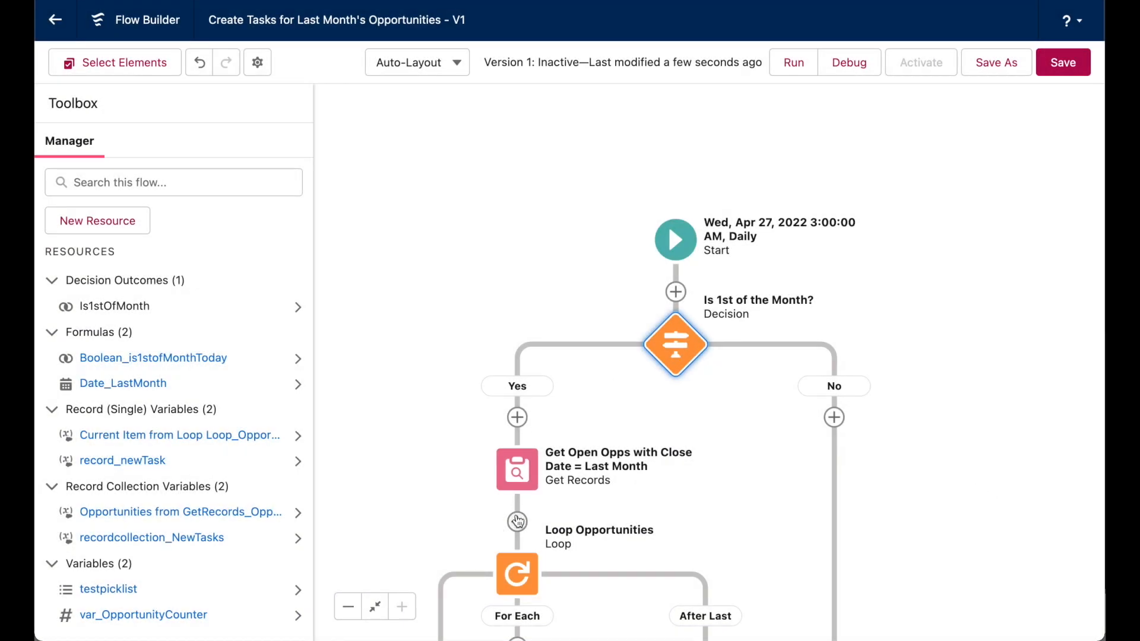
Save the modified flow and run a new debug of it
click(1071, 62)
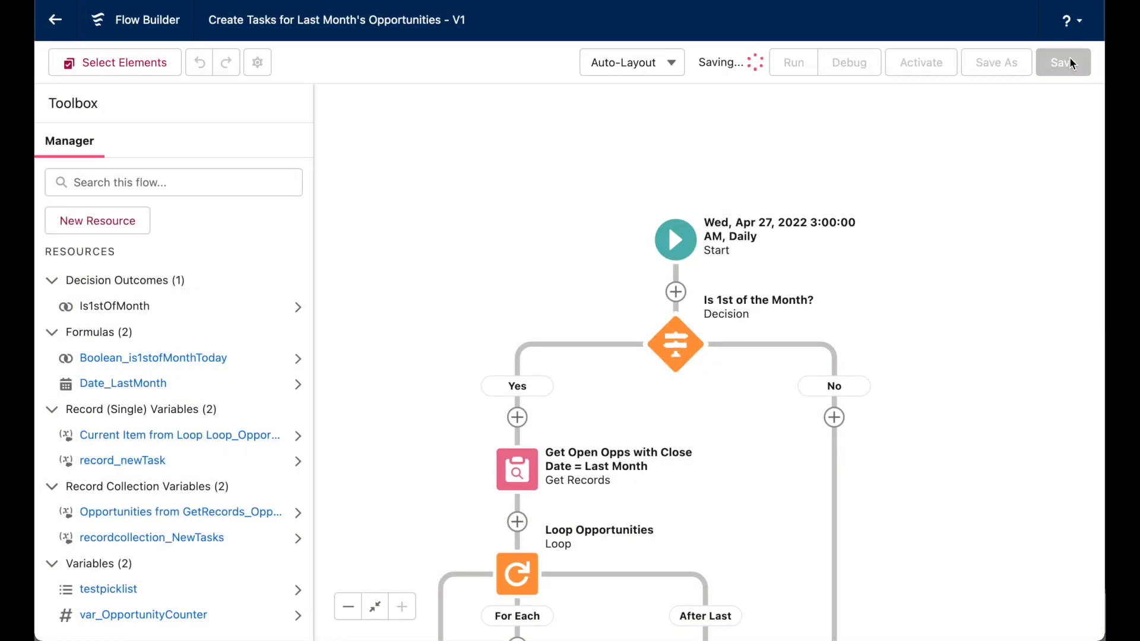
click(852, 65)
click(400, 330)
click(821, 412)
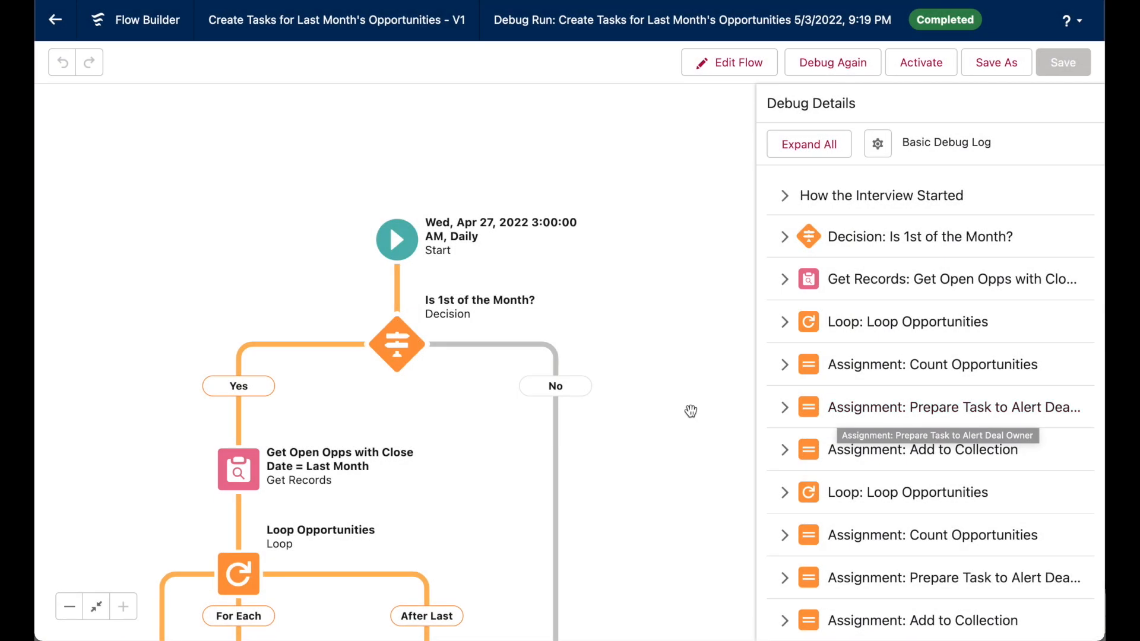
Examine the debug details of the Get Open Opps with Close Date = Last Month element, including its result
drag(669, 479, 699, 390)
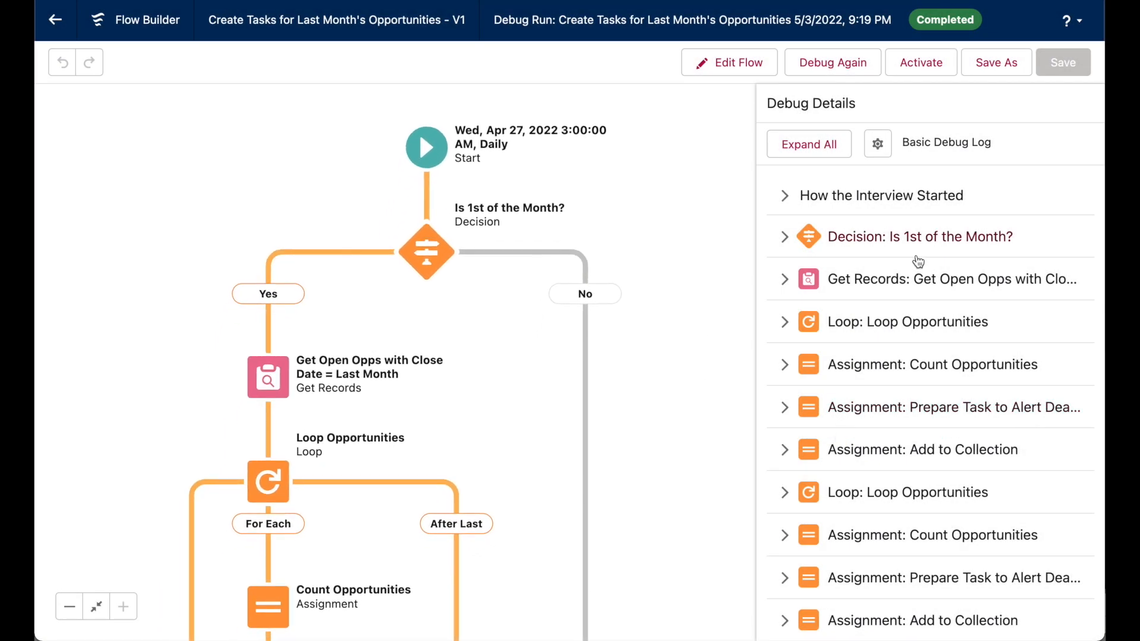
click(922, 278)
drag(933, 460, 774, 447)
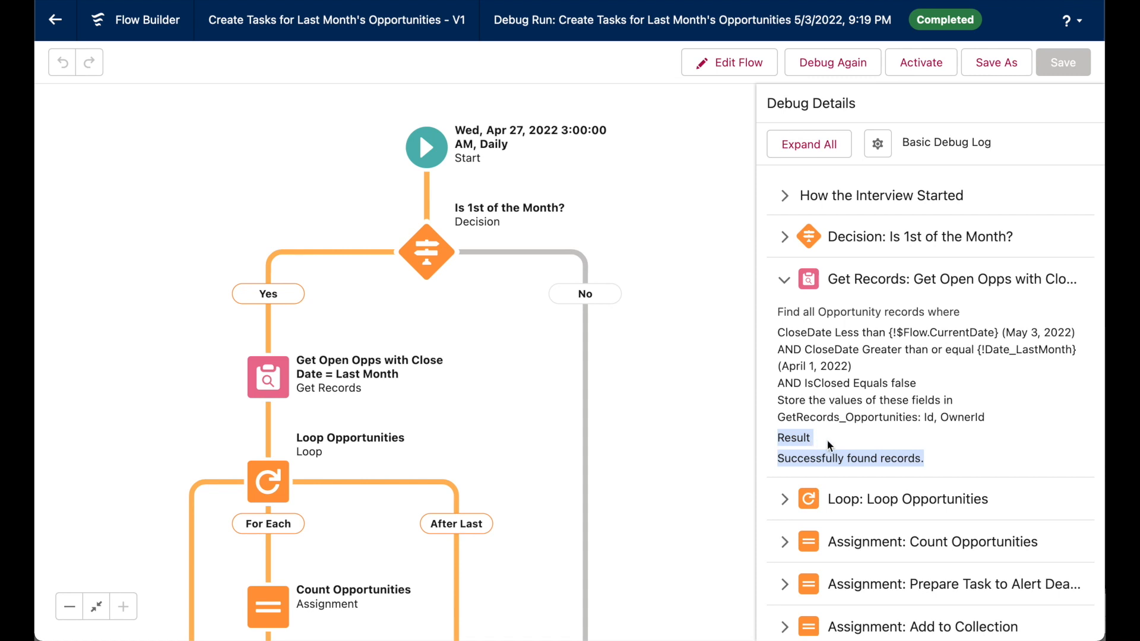
click(784, 281)
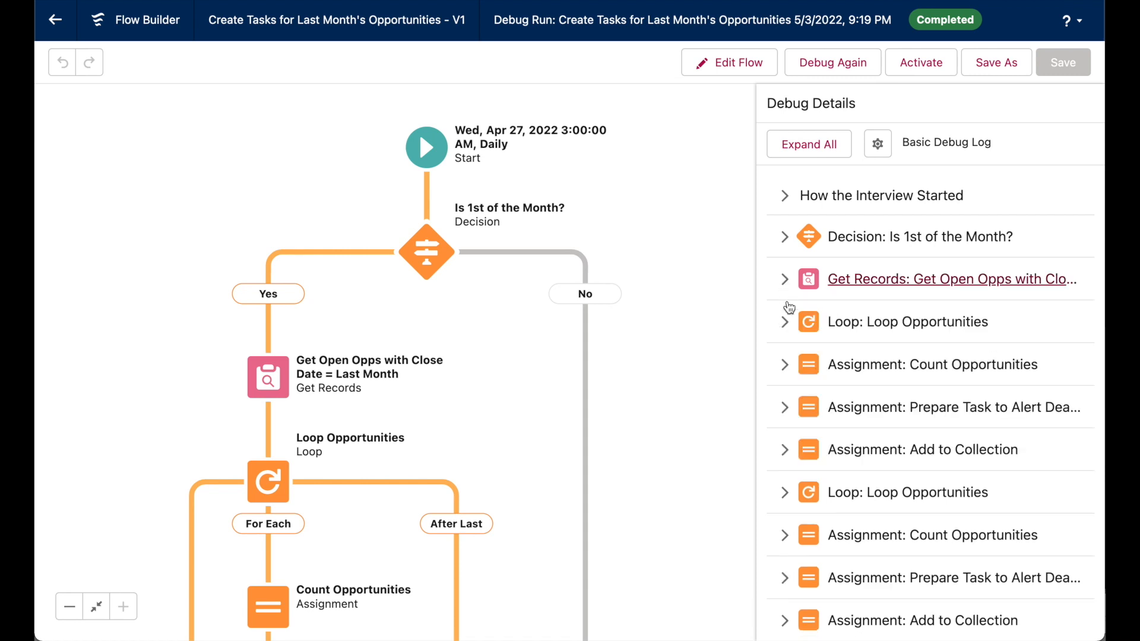
Examine the first Loop Opportunities entry in the debug log and the opportunity IDs it loops through
scroll(395, 262, down, 6)
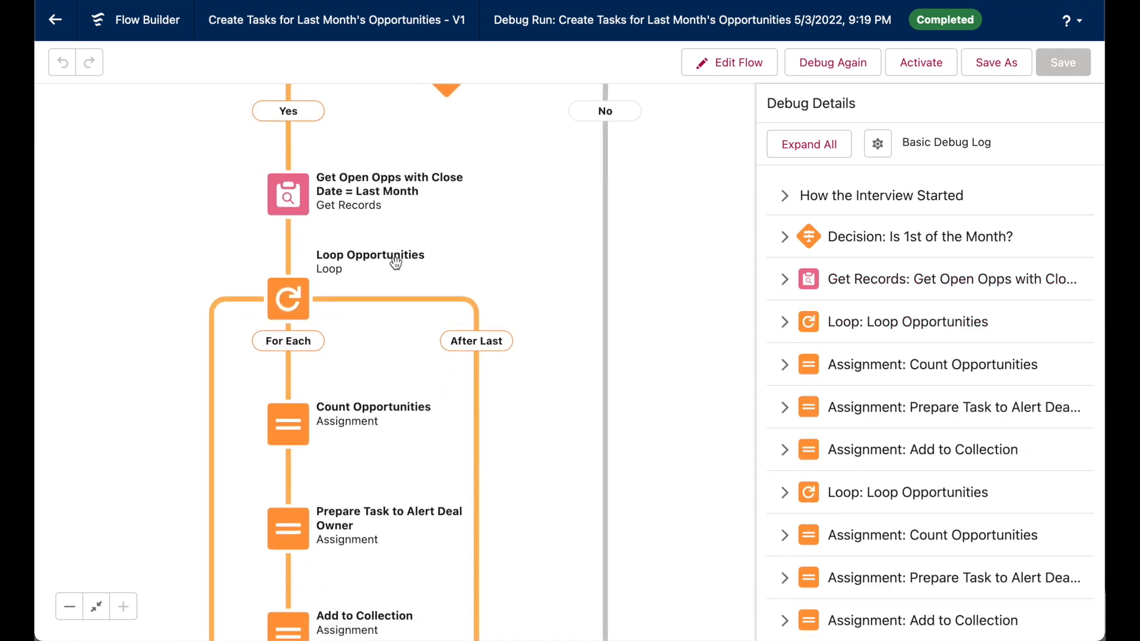
click(891, 322)
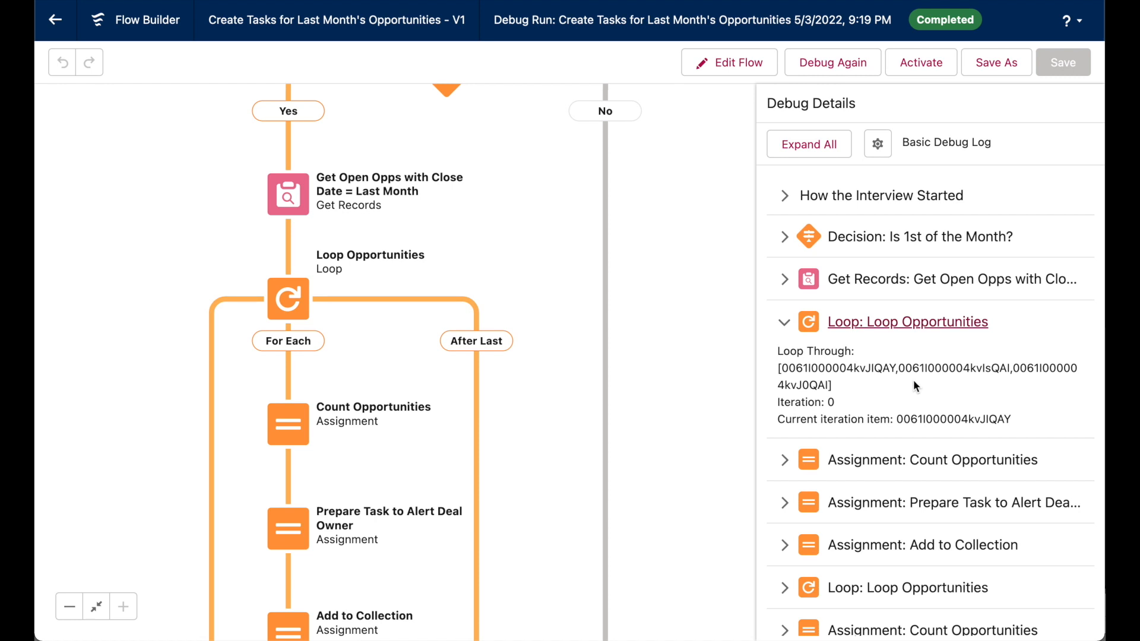
drag(782, 368, 1009, 393)
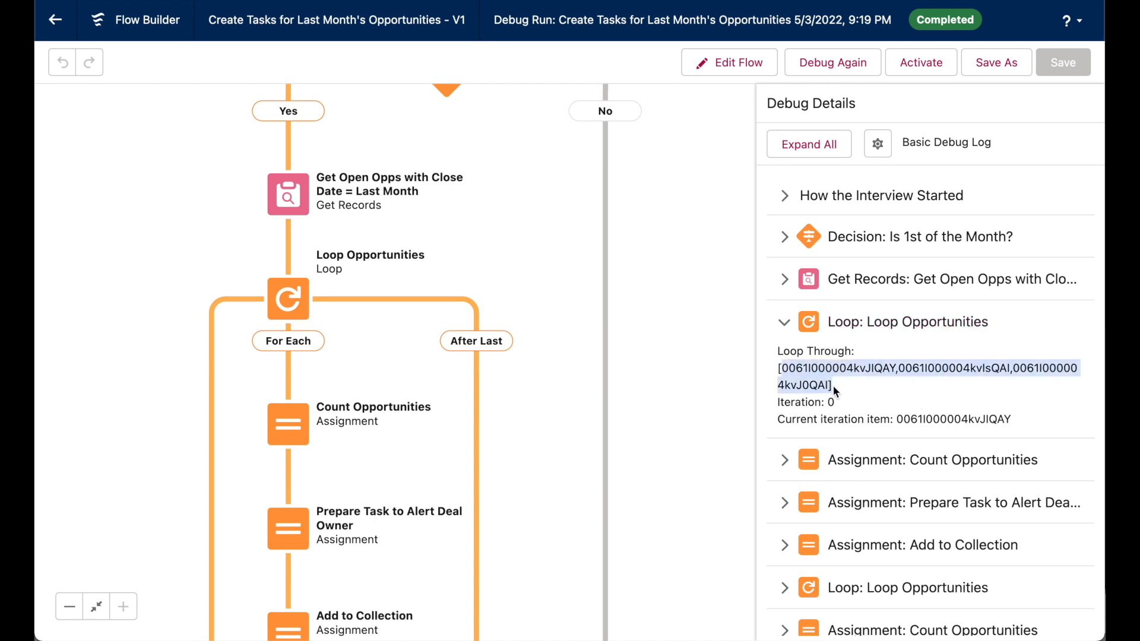
click(841, 372)
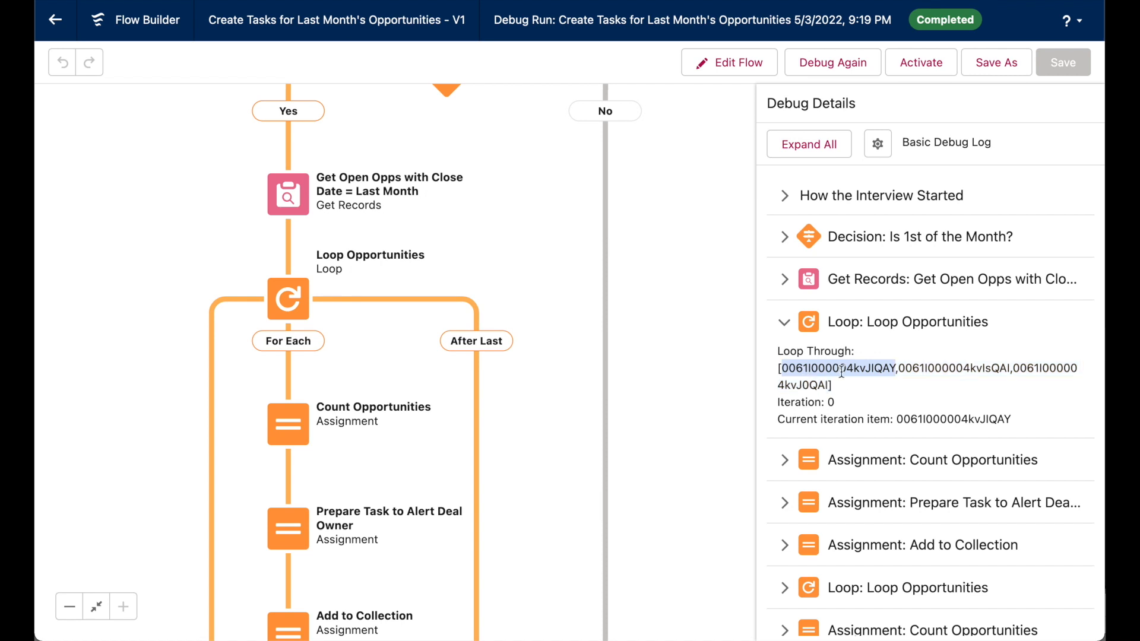
double_click(946, 370)
double_click(1044, 370)
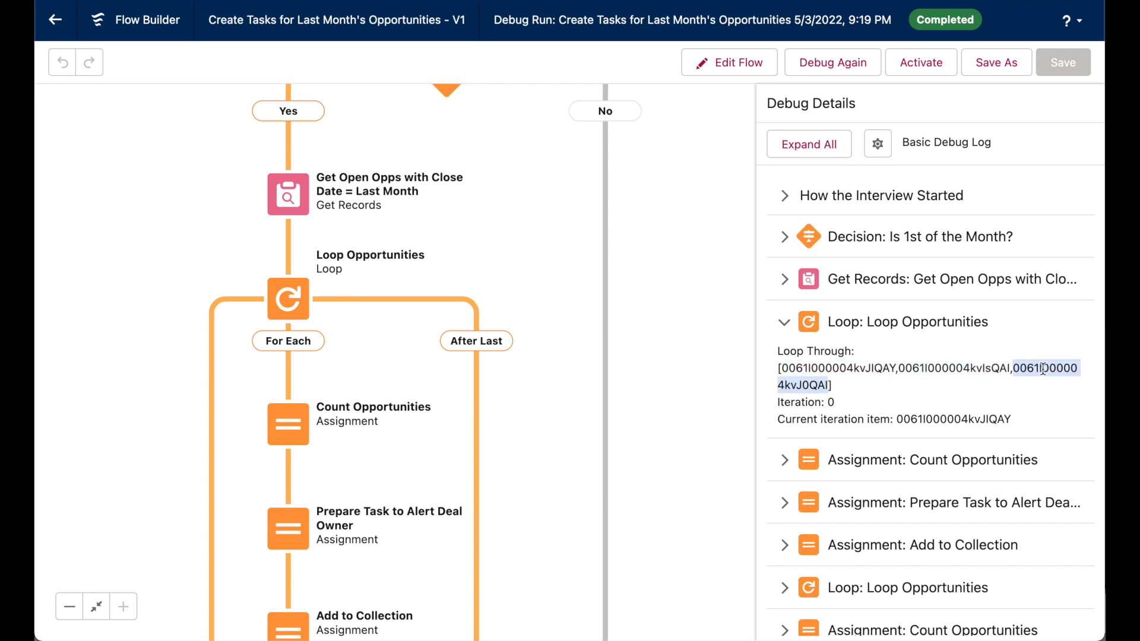
click(784, 322)
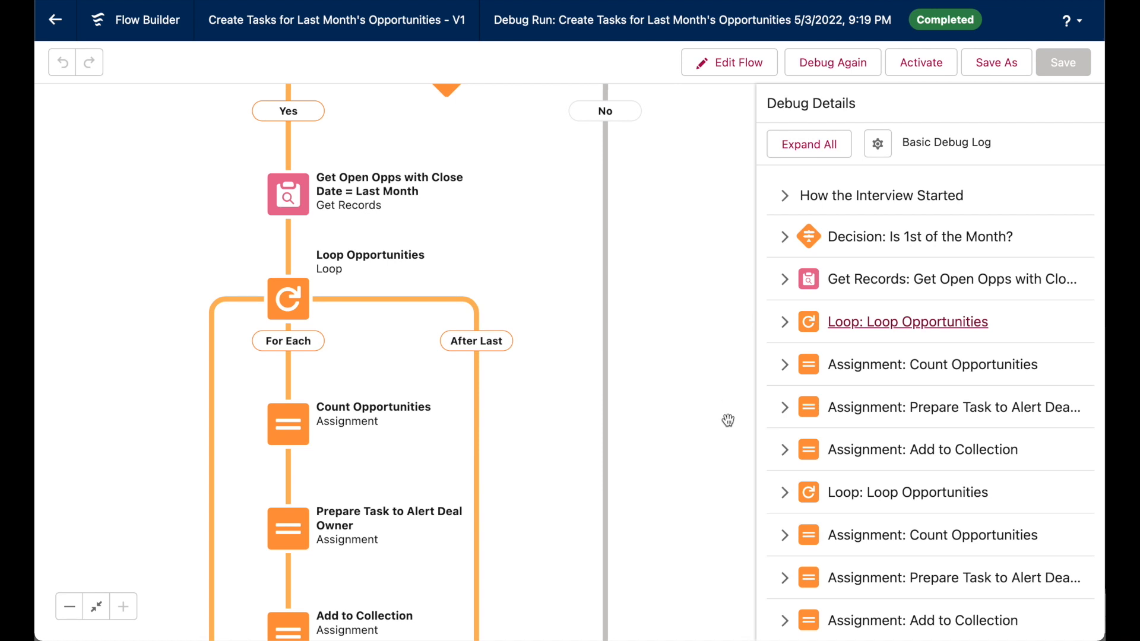
Examine the record_newTask values assigned by Prepare Task to Alert Deal Owner in the first loop iteration
scroll(729, 392, down, 5)
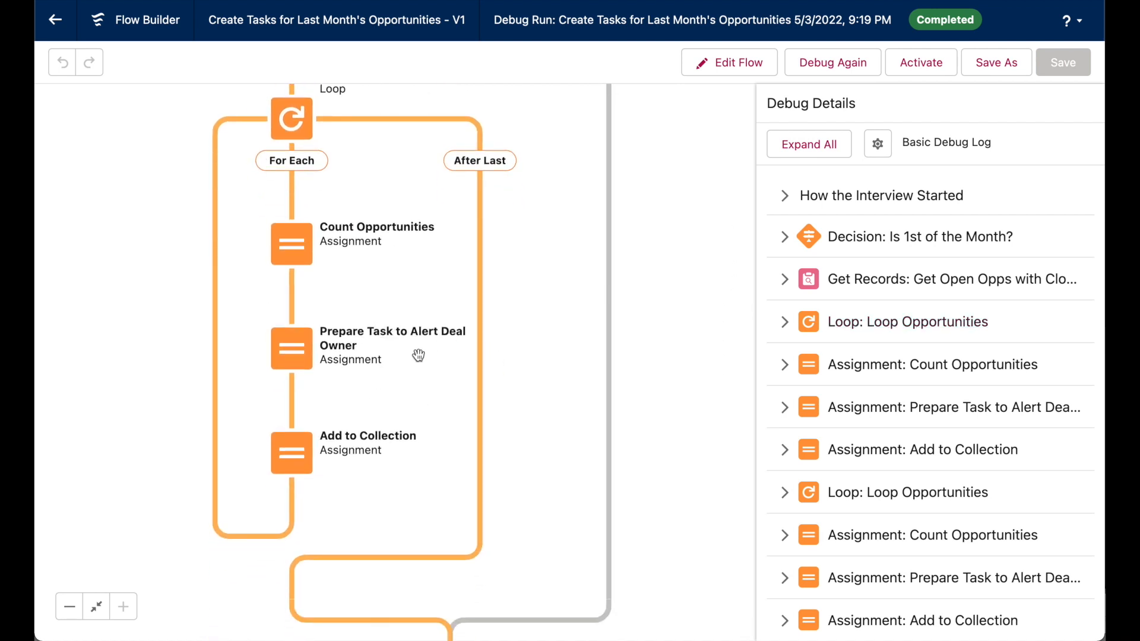
click(1013, 408)
scroll(1013, 401, down, 3)
drag(1060, 540, 779, 420)
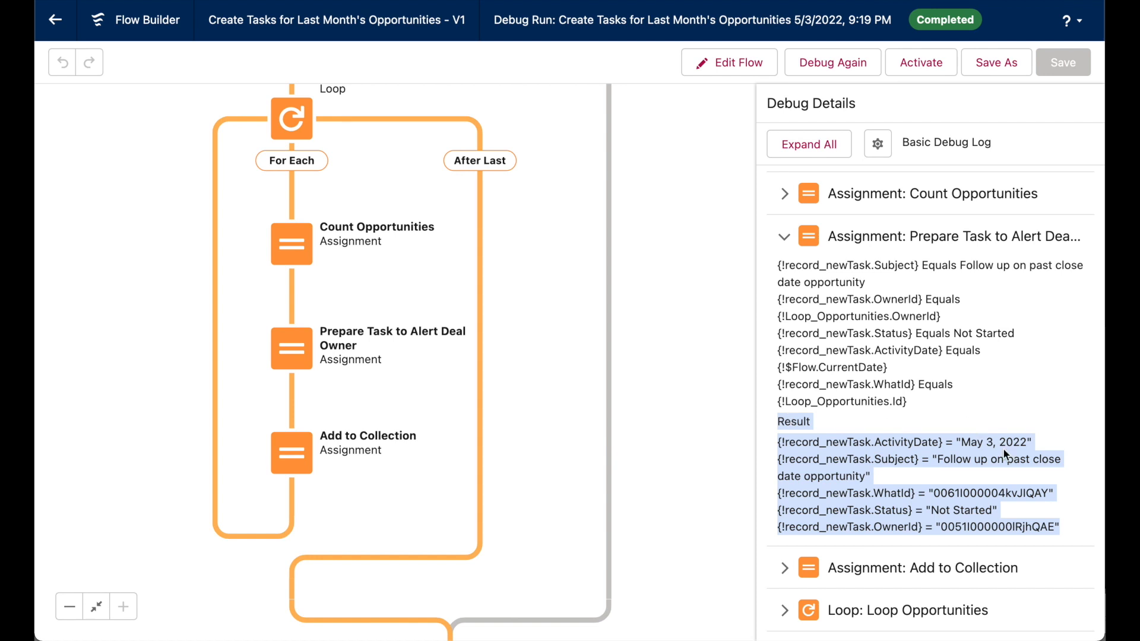
scroll(1005, 495, up, 1)
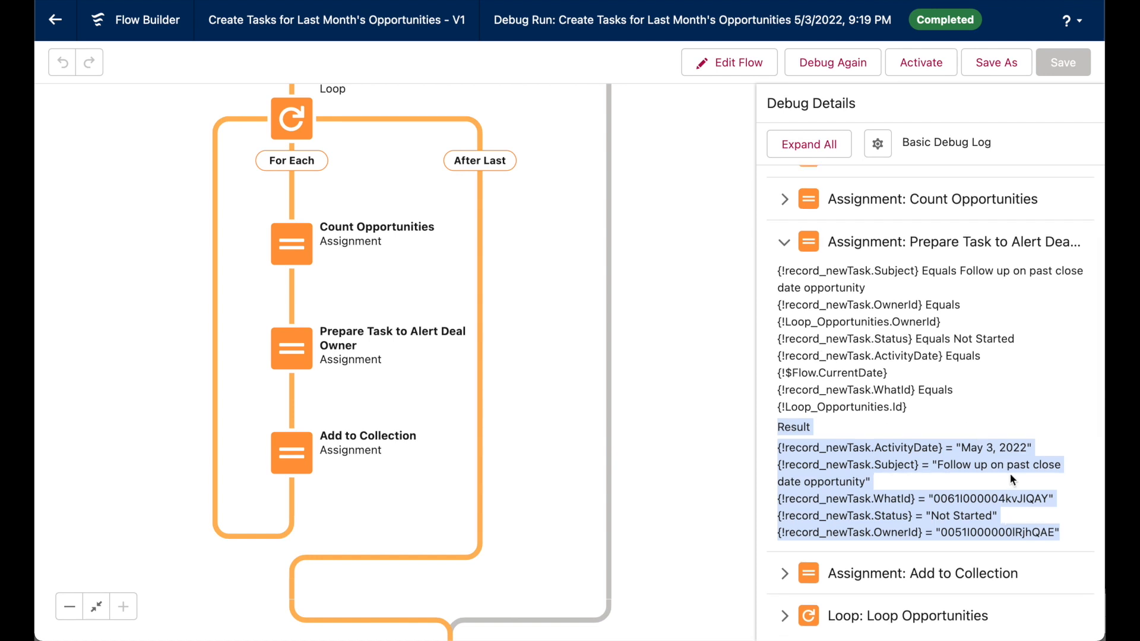
Collapse the first iteration's task details and examine the record_newTask values assigned in the second loop iteration
click(785, 243)
click(1016, 416)
drag(950, 494, 986, 453)
scroll(986, 451, down, 5)
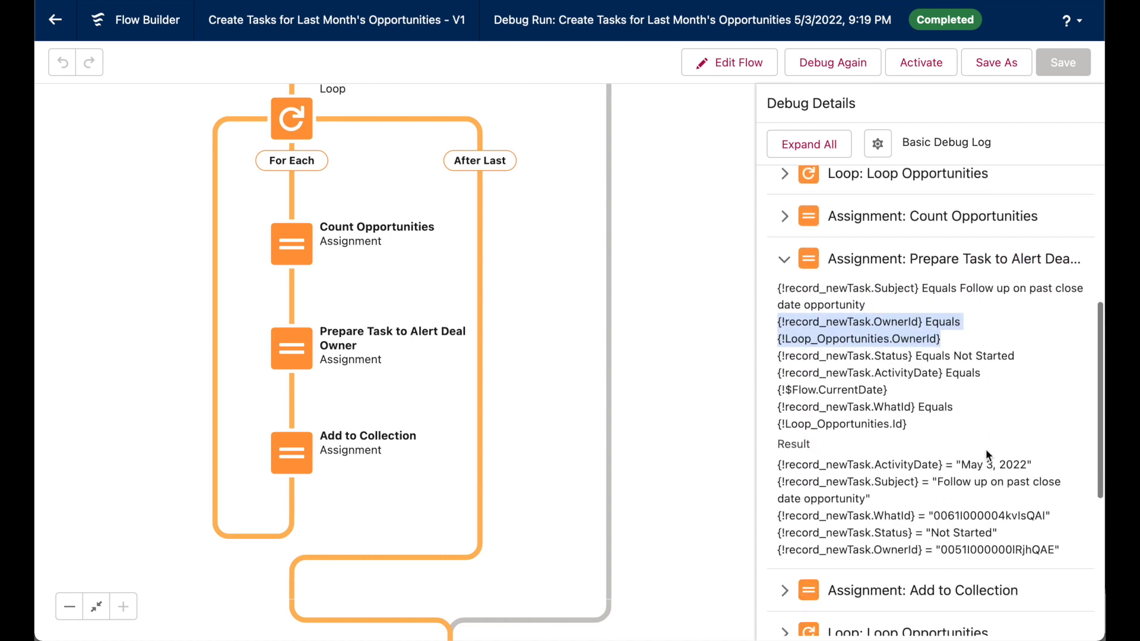
drag(1063, 475, 777, 399)
scroll(953, 538, down, 4)
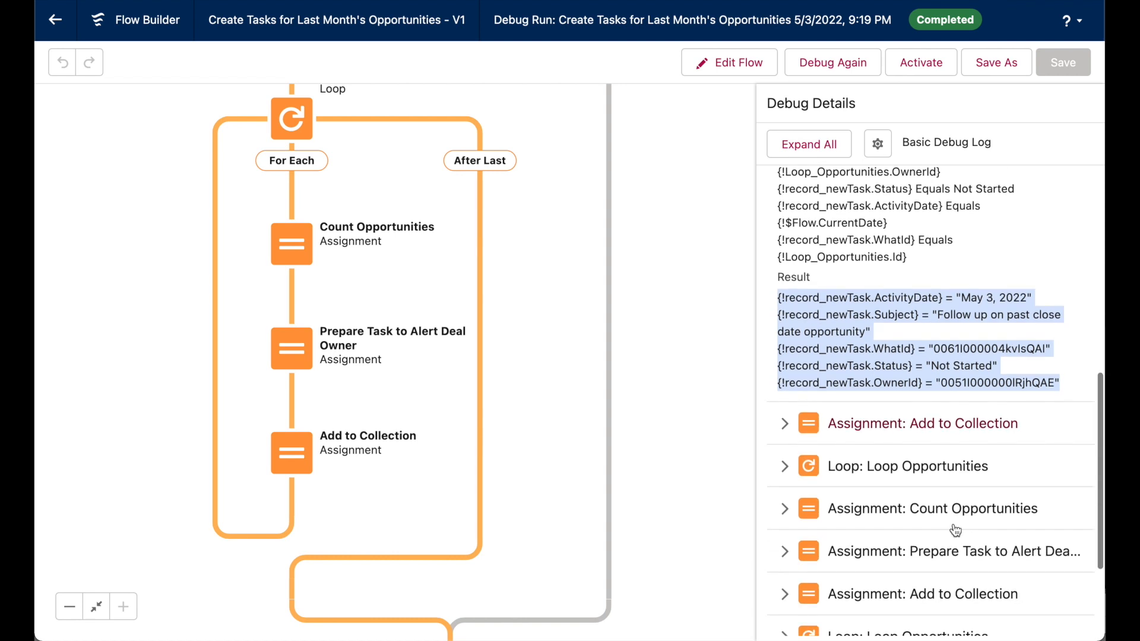
Examine the record_newTask values assigned in the third loop iteration, checking its OwnerId and WhatId
click(977, 459)
scroll(977, 456, down, 7)
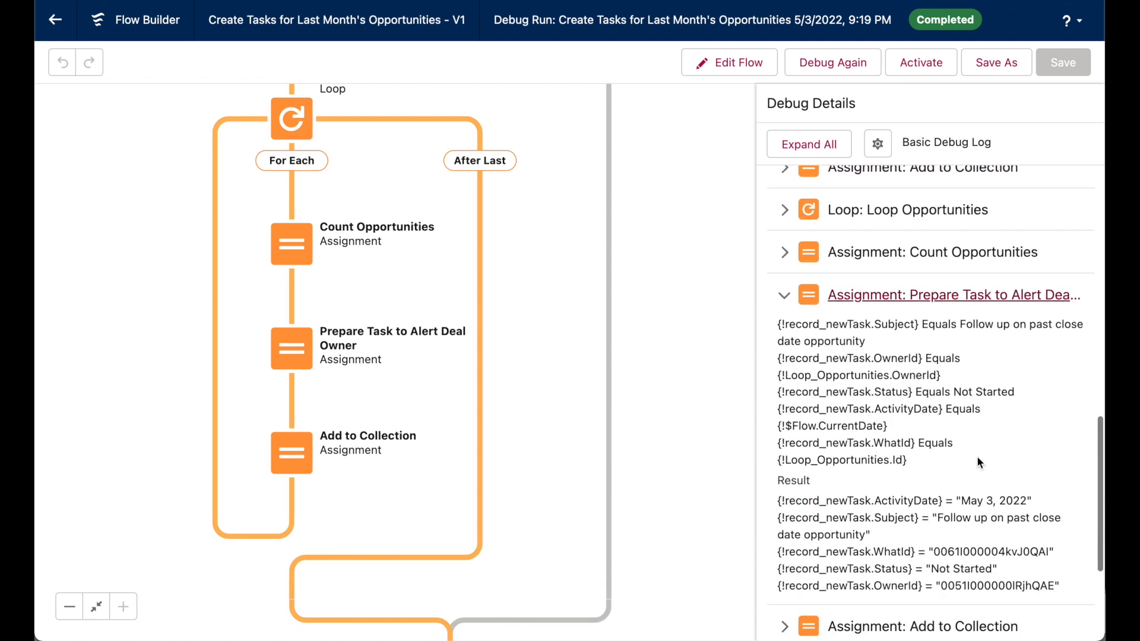
drag(1068, 447, 777, 359)
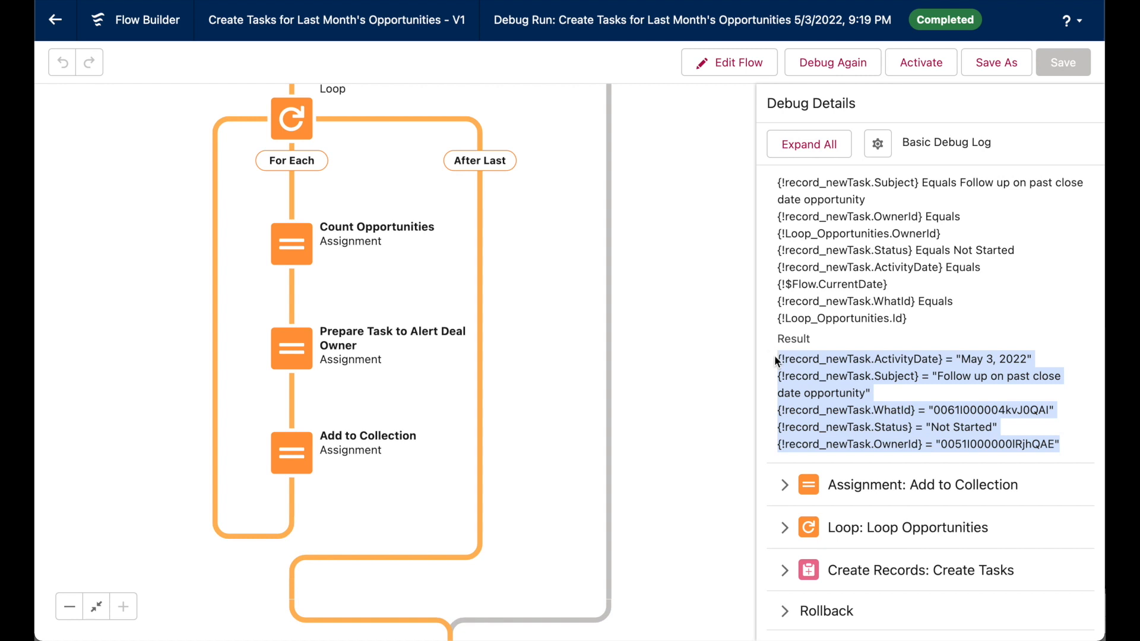
double_click(958, 446)
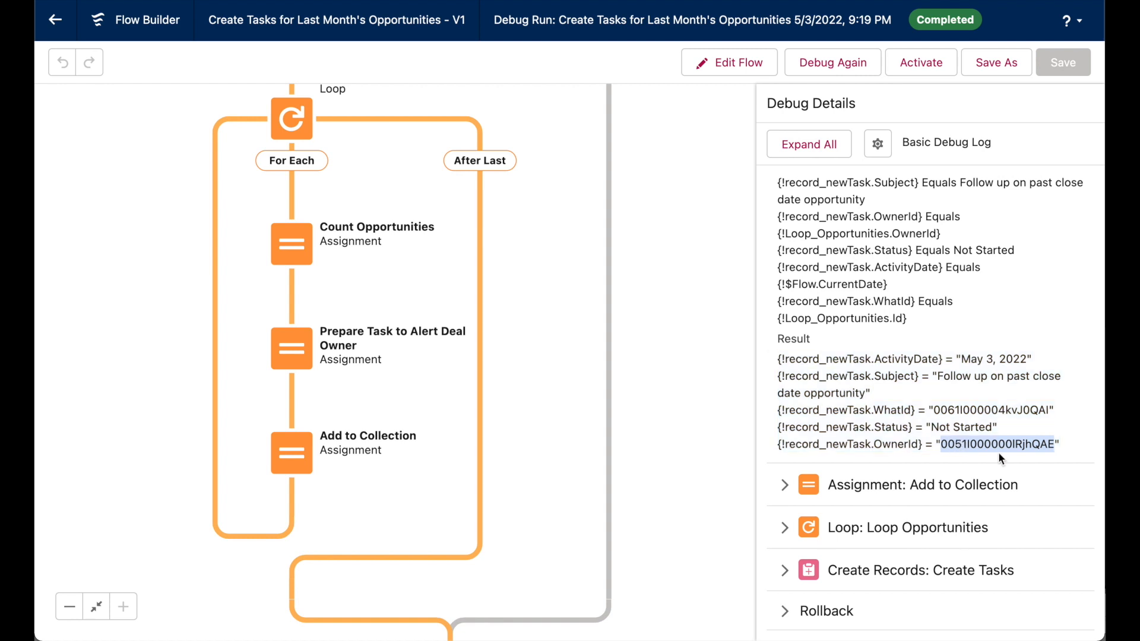
double_click(958, 409)
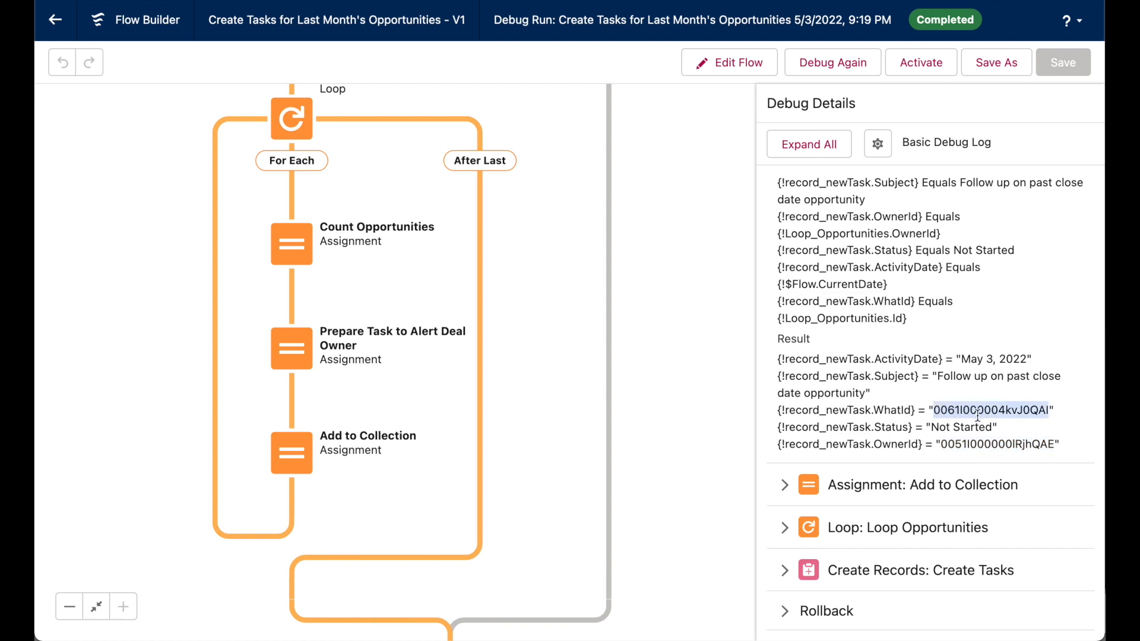
scroll(978, 413, down, 2)
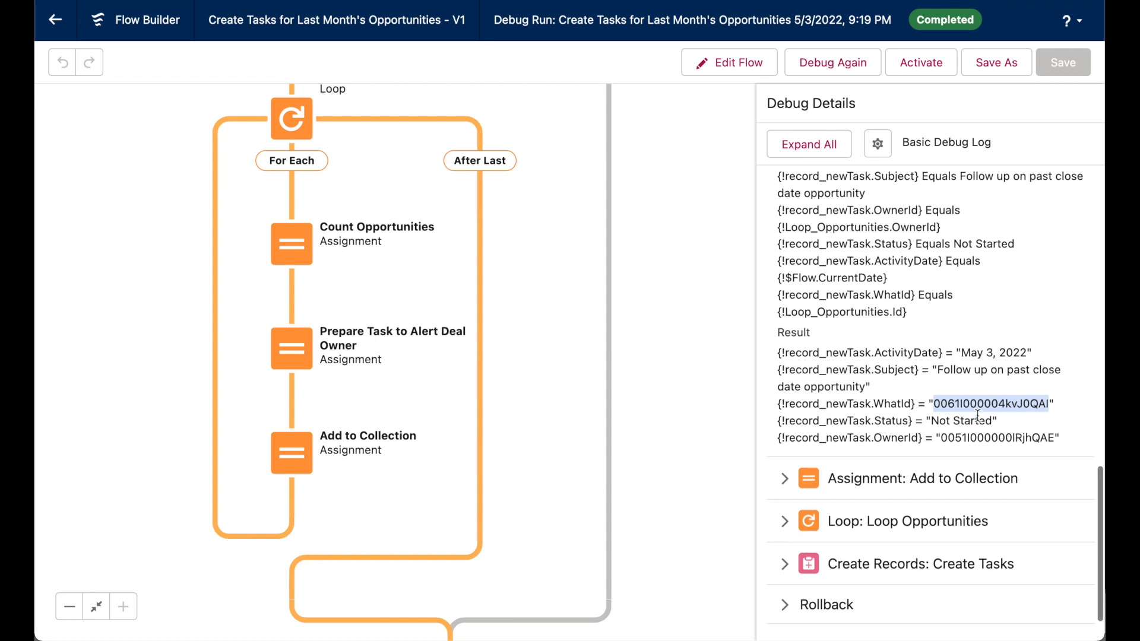
Examine the last Add to Collection result for recordcollection_NewTasks in the debug log, then collapse its details
click(920, 438)
scroll(950, 434, down, 2)
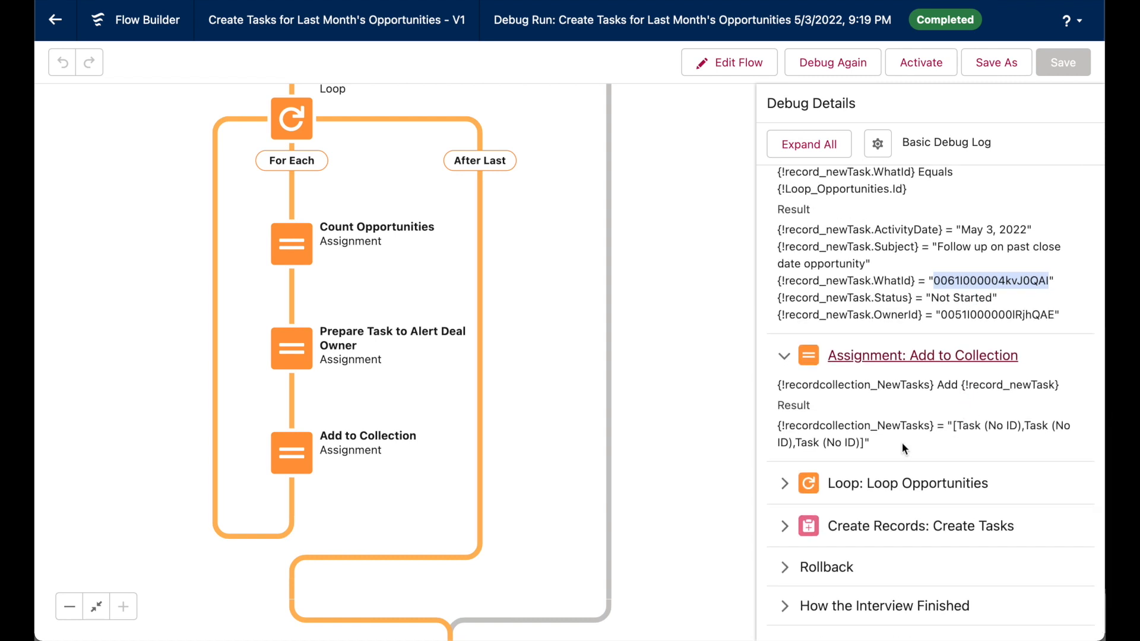
triple_click(792, 428)
drag(768, 422, 770, 406)
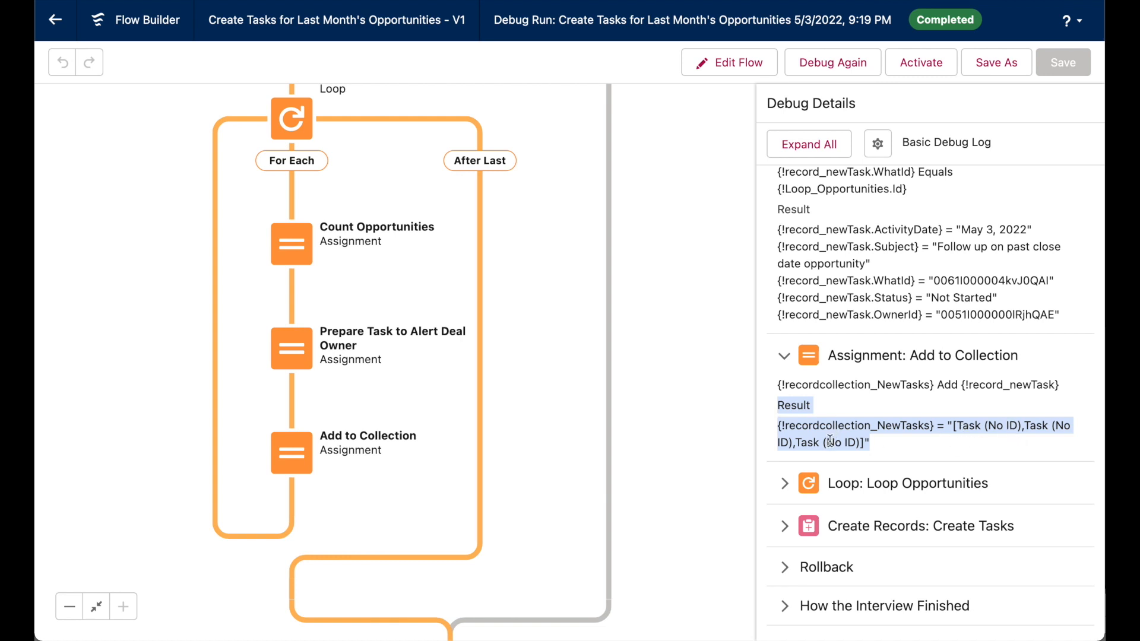
drag(955, 426, 878, 442)
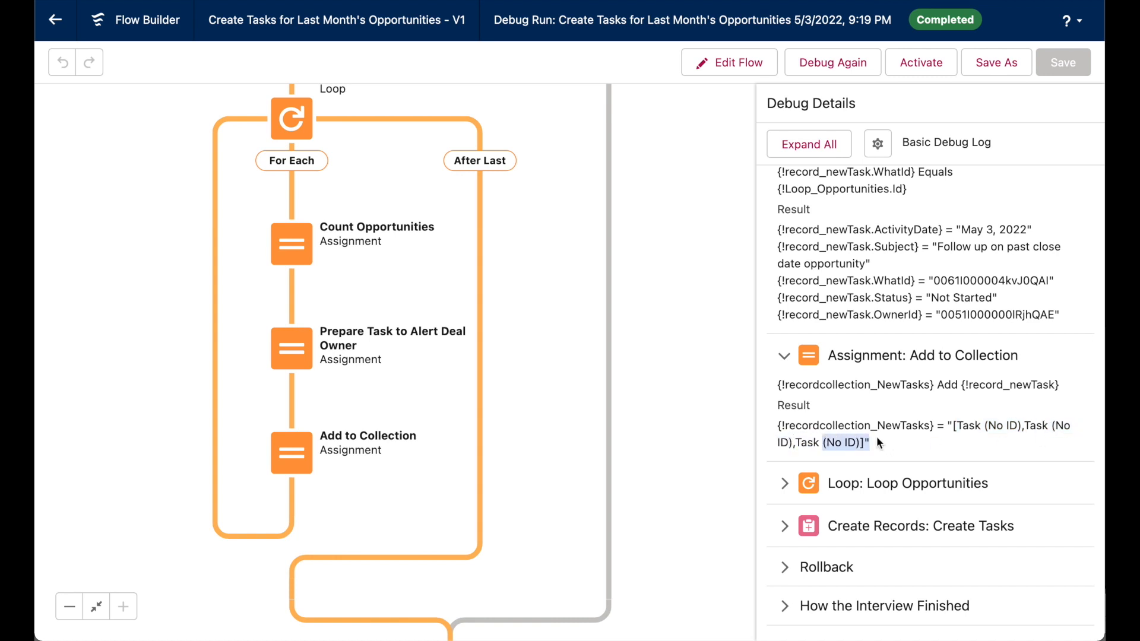
click(784, 356)
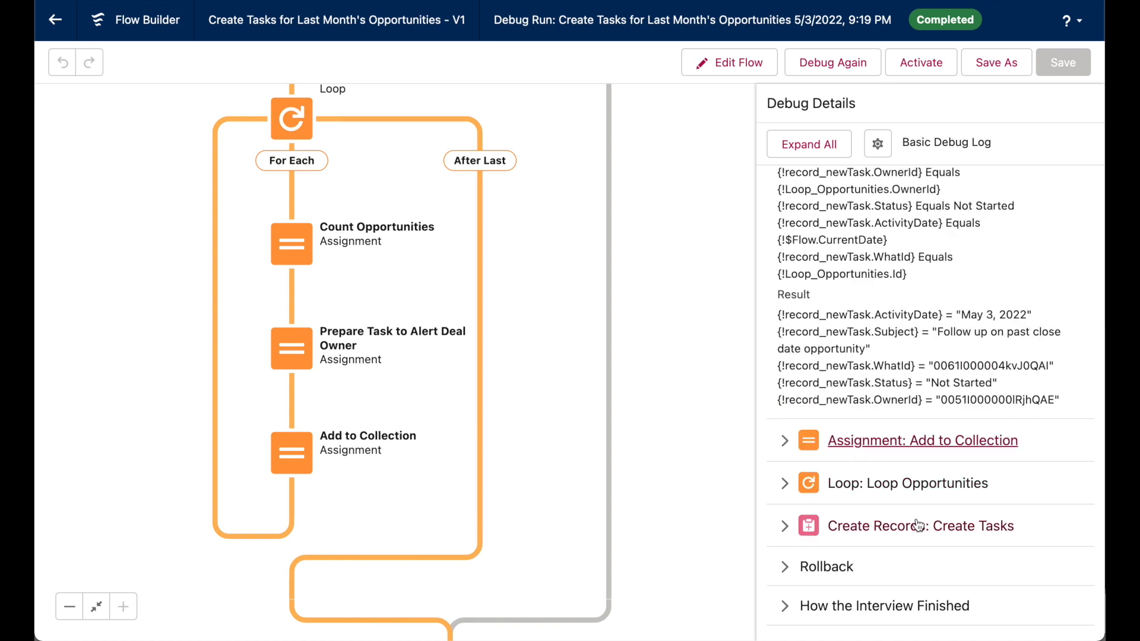
Examine the Create Tasks debug details and the variable values of the task records in recordcollection_NewTasks
click(924, 526)
scroll(926, 522, down, 5)
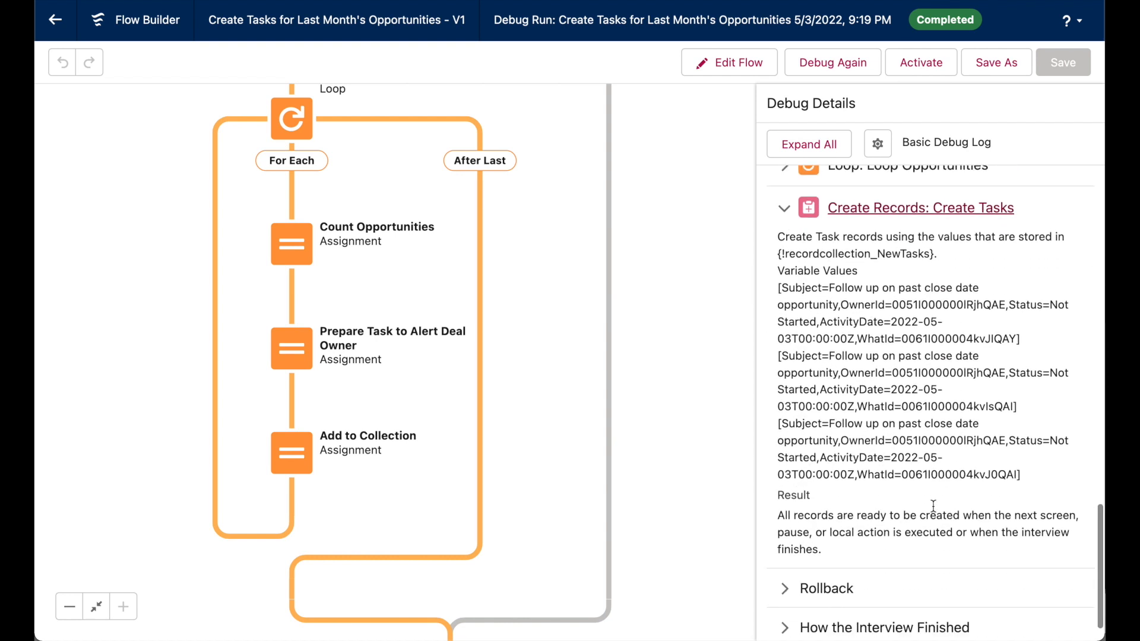
drag(777, 238, 1031, 475)
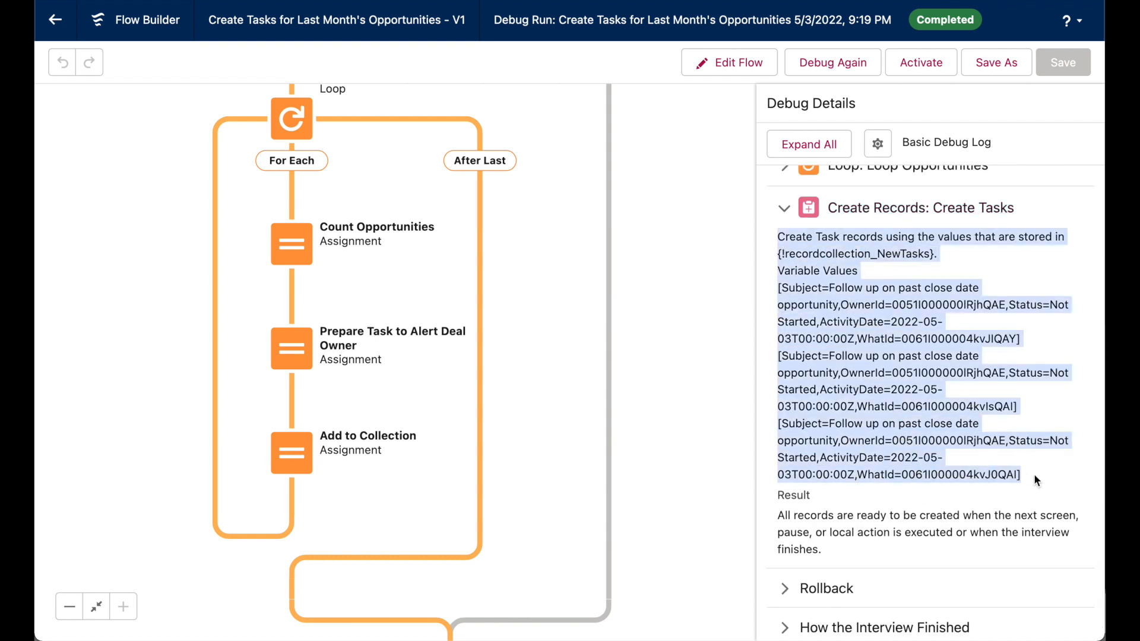